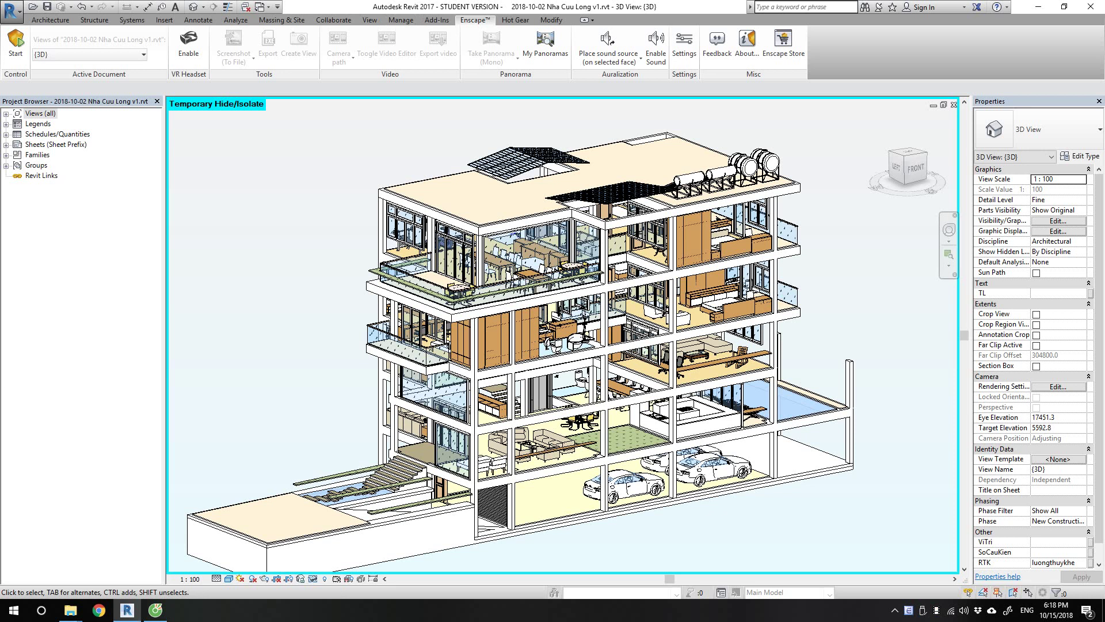
Show Revit's Add-Ins tab with the installed rvt2skp 2.1 exporter in the house project.
{"action": "middle_click_drag", "start_coordinate": [564, 322], "coordinate": [564, 306]}
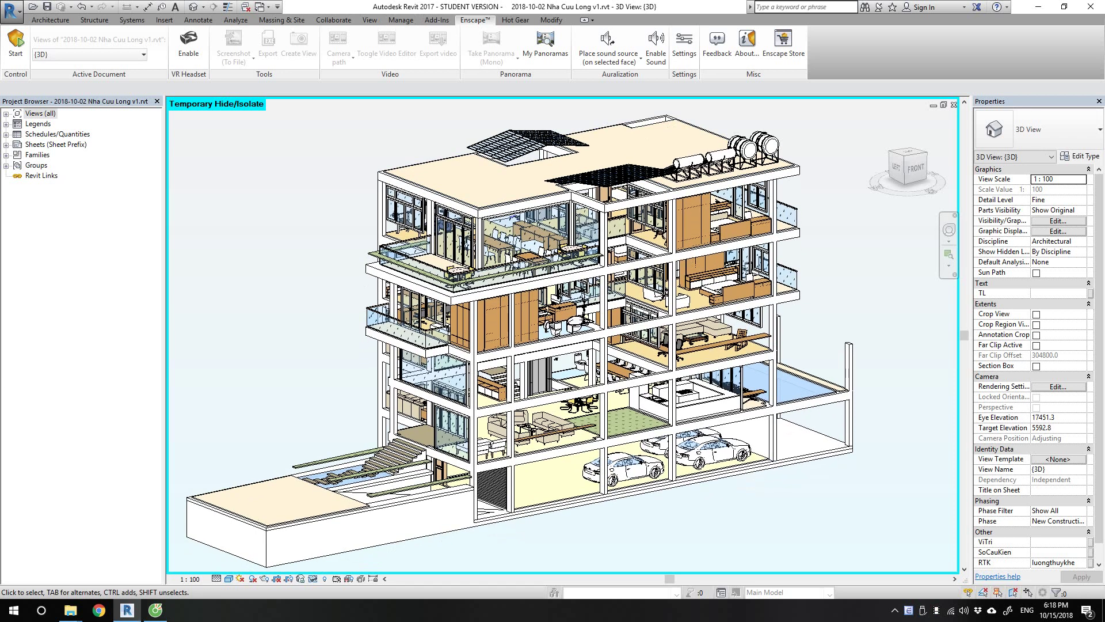
{"action": "left_click", "coordinate": [436, 19]}
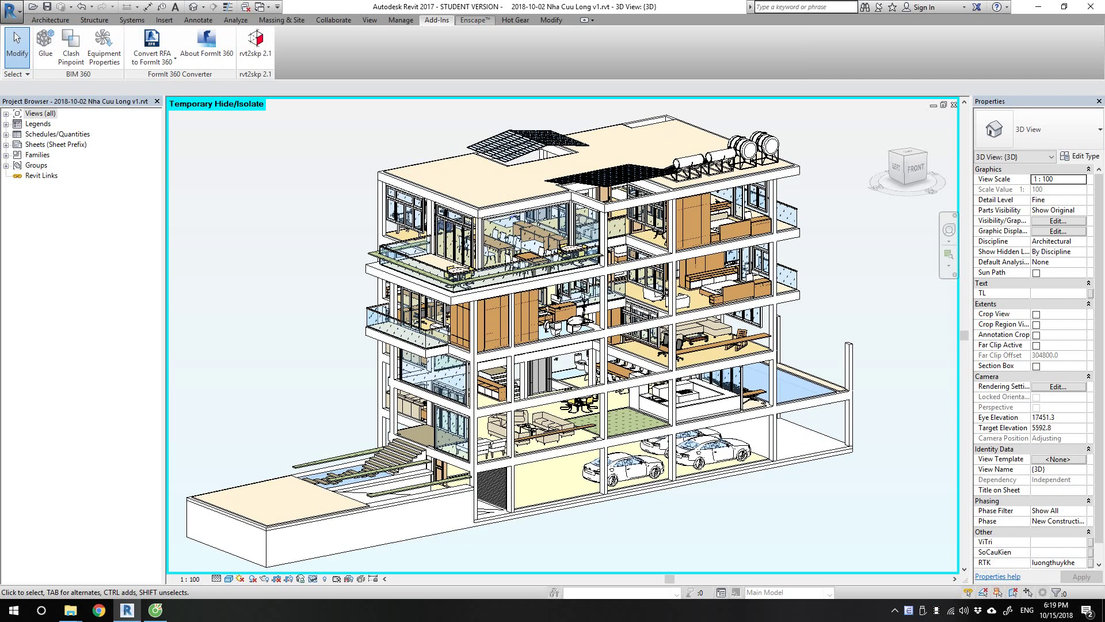
{"action": "scroll", "coordinate": [474, 20], "scroll_direction": "down", "scroll_amount": 1}
{"action": "scroll", "coordinate": [474, 20], "scroll_direction": "down", "scroll_amount": 1}
{"action": "scroll", "coordinate": [474, 20], "scroll_direction": "up", "scroll_amount": 2}
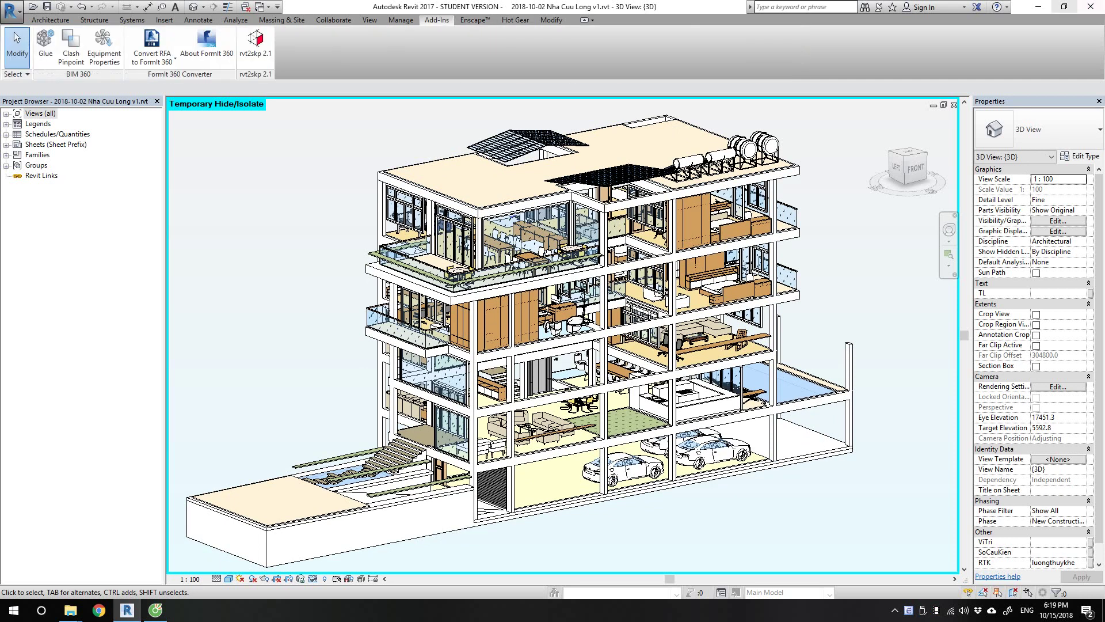
Minimise Revit and the browser, and move the desktop.ini icon higher up the desktop.
{"action": "left_click", "coordinate": [1039, 7]}
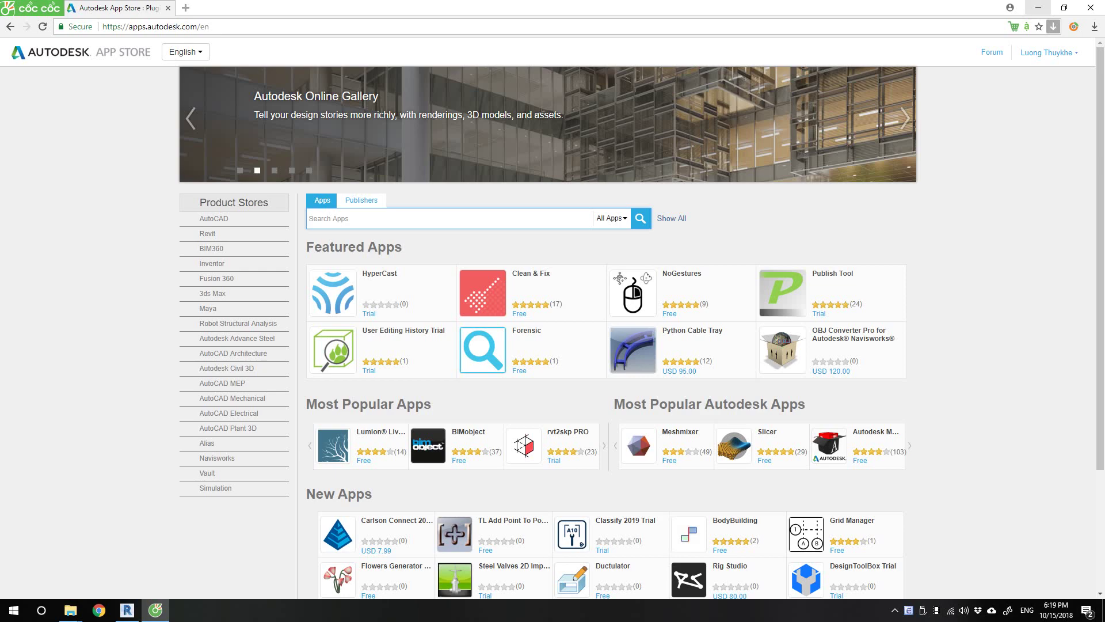
{"action": "left_click", "coordinate": [1038, 7]}
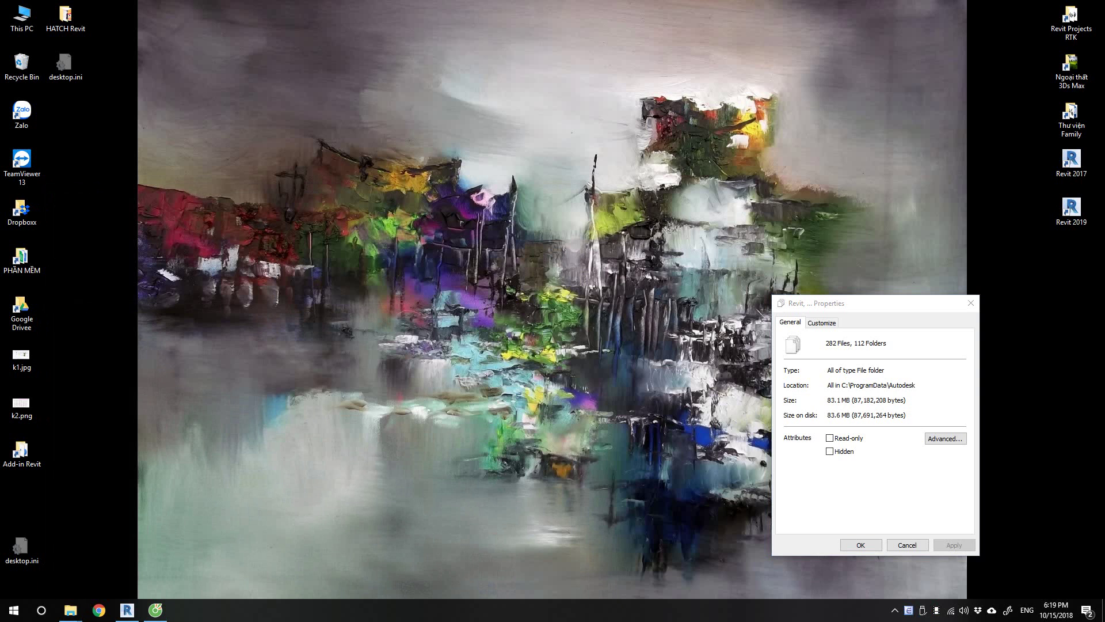
{"action": "left_click_drag", "start_coordinate": [22, 547], "coordinate": [65, 112]}
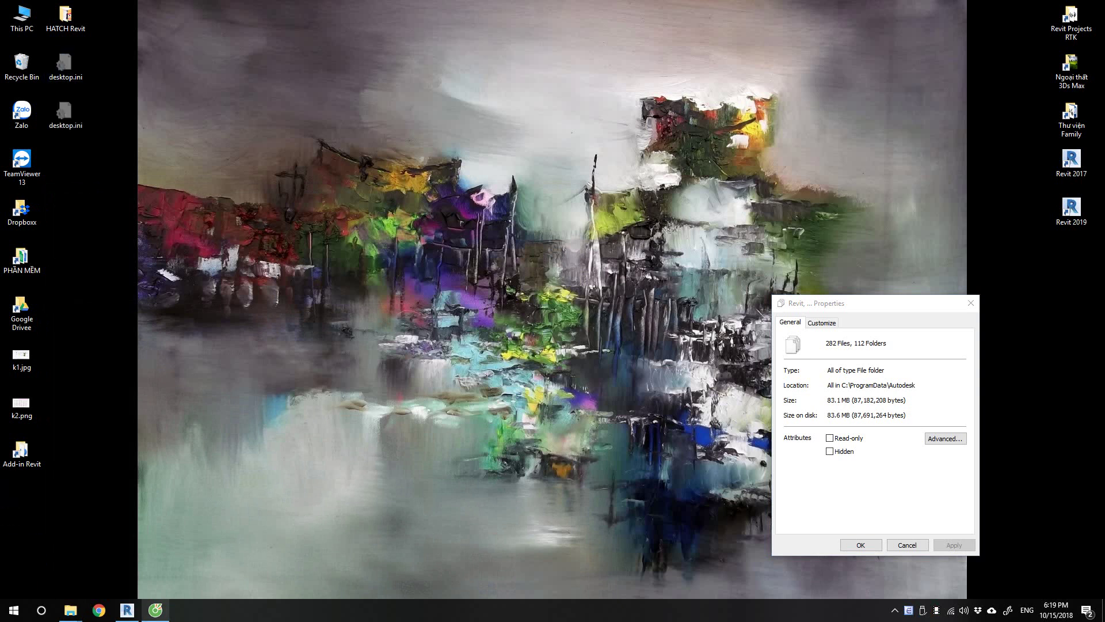
Filter the App Store search to Revit apps, listing 891 results.
{"action": "left_click", "coordinate": [155, 609]}
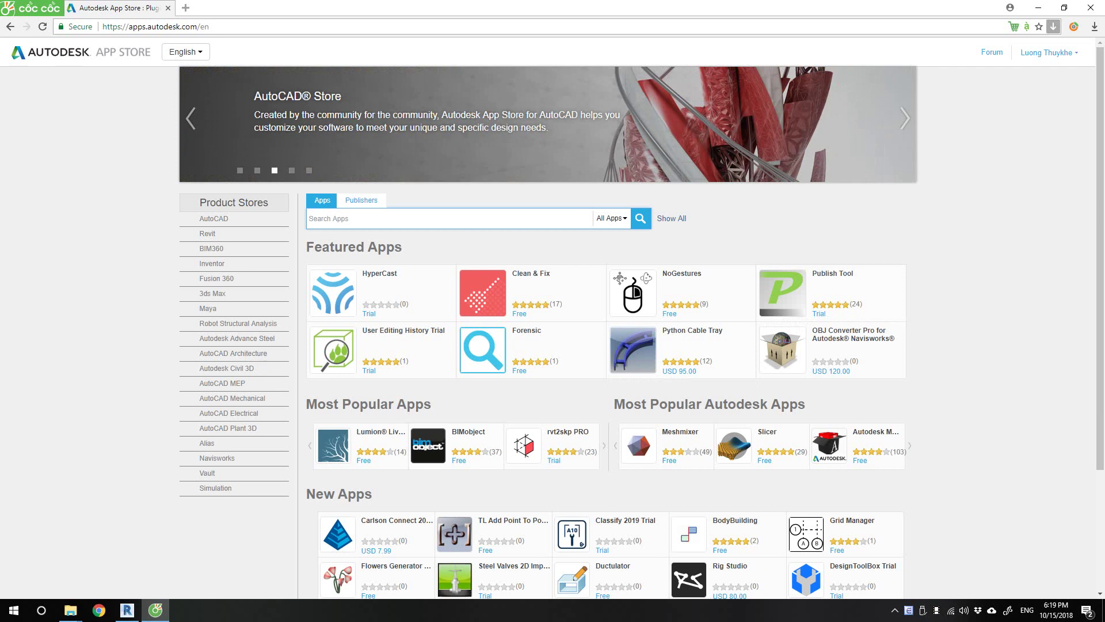
{"action": "left_click", "coordinate": [613, 218]}
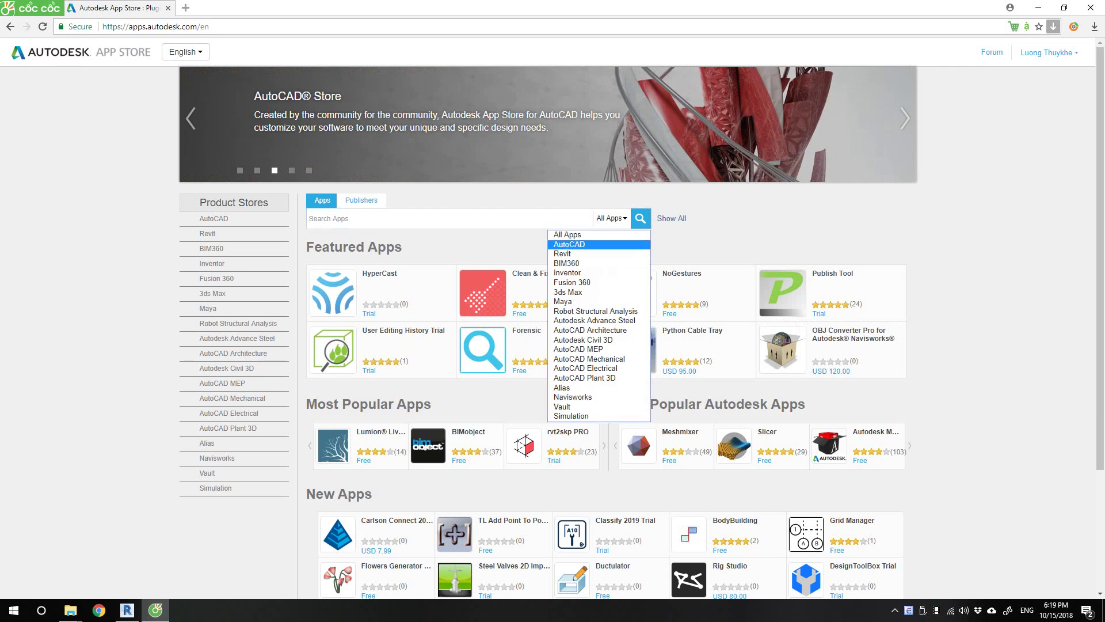
{"action": "left_click", "coordinate": [576, 254]}
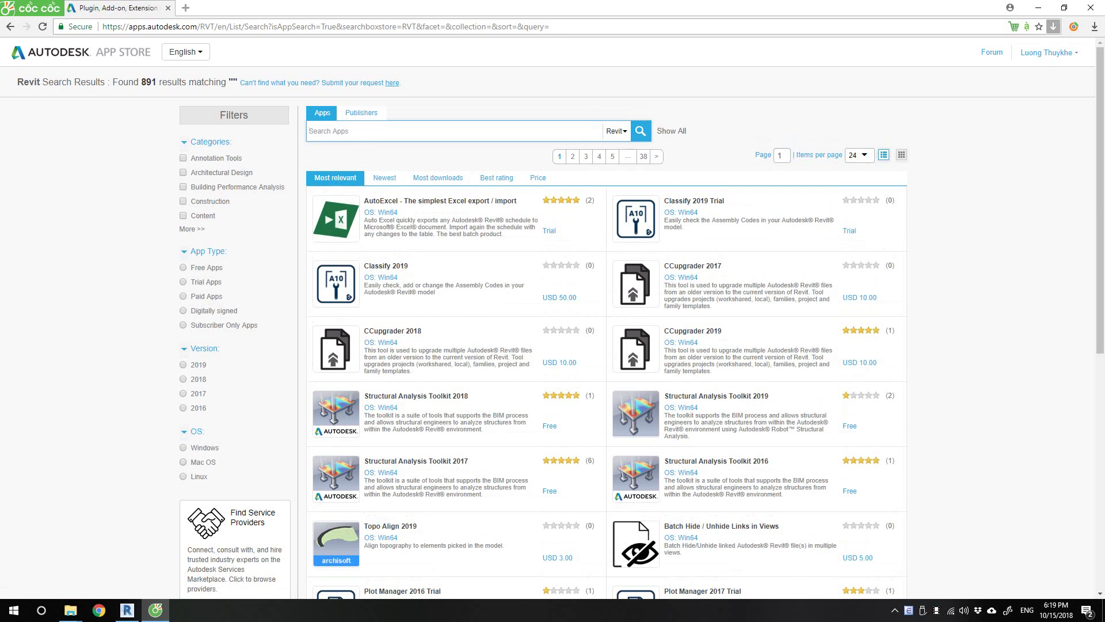
Sort the Revit App Store results by price ascending and scroll through the free and trial apps.
{"action": "scroll", "coordinate": [605, 345], "scroll_direction": "down", "scroll_amount": 6}
{"action": "scroll", "coordinate": [604, 346], "scroll_direction": "down", "scroll_amount": 2}
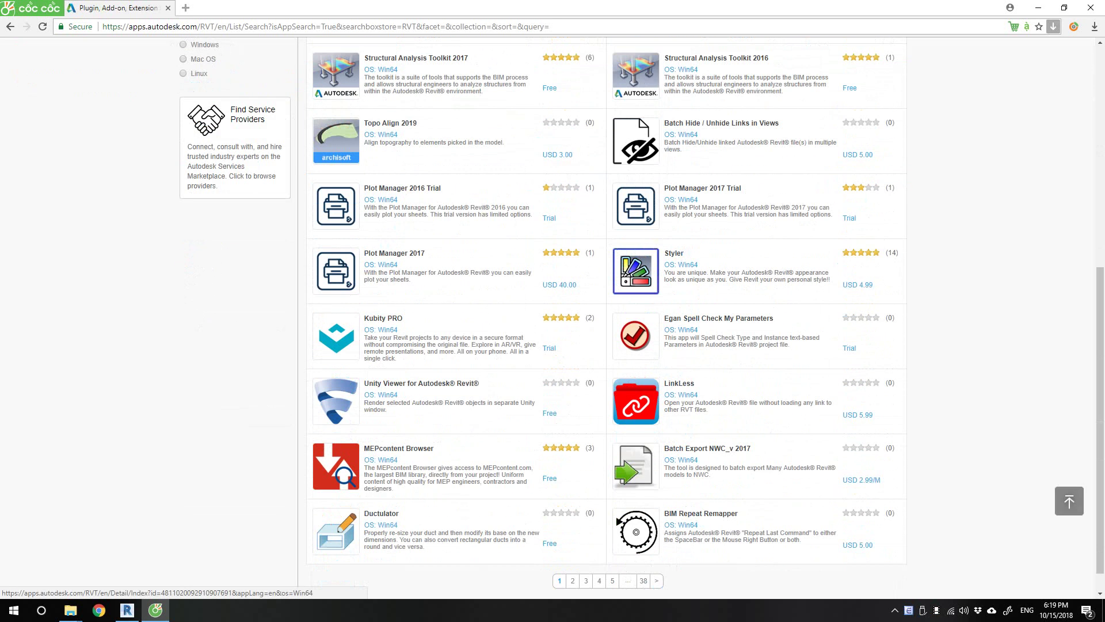
{"action": "scroll", "coordinate": [605, 345], "scroll_direction": "up", "scroll_amount": 4}
{"action": "scroll", "coordinate": [604, 346], "scroll_direction": "up", "scroll_amount": 4}
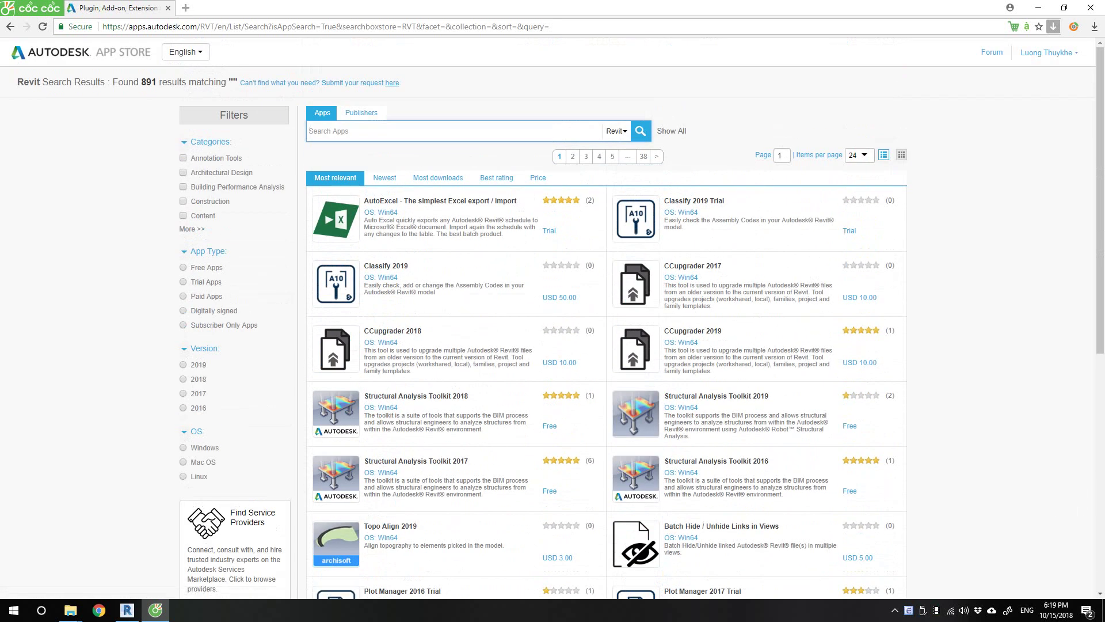
{"action": "left_click", "coordinate": [538, 178]}
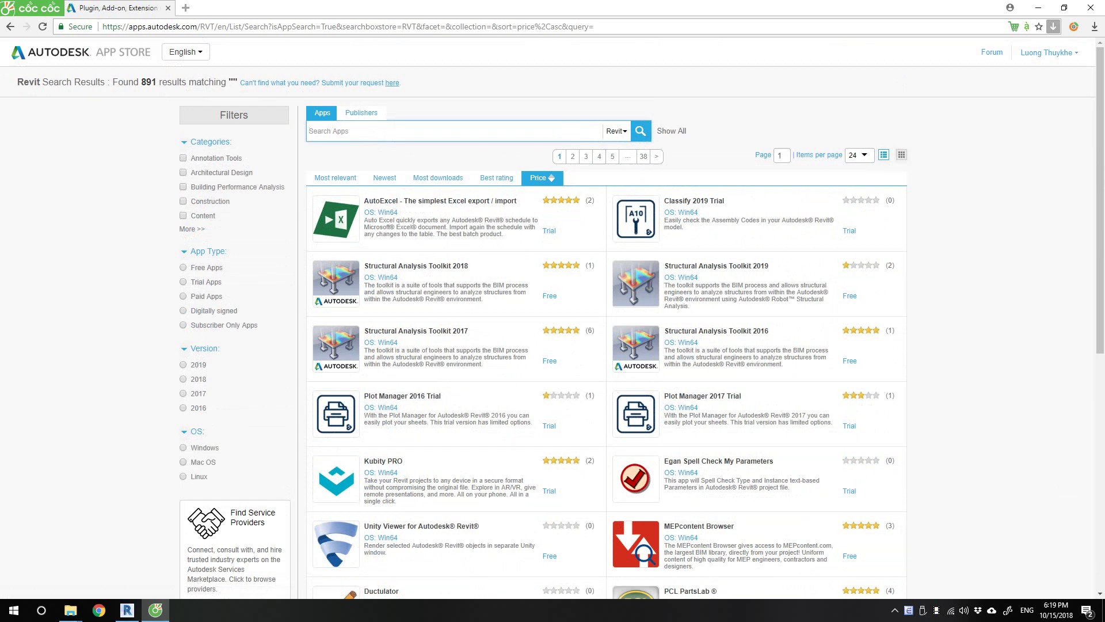
{"action": "scroll", "coordinate": [606, 316], "scroll_direction": "down", "scroll_amount": 1}
{"action": "scroll", "coordinate": [607, 316], "scroll_direction": "down", "scroll_amount": 2}
{"action": "scroll", "coordinate": [606, 317], "scroll_direction": "down", "scroll_amount": 1}
{"action": "scroll", "coordinate": [606, 316], "scroll_direction": "down", "scroll_amount": 3}
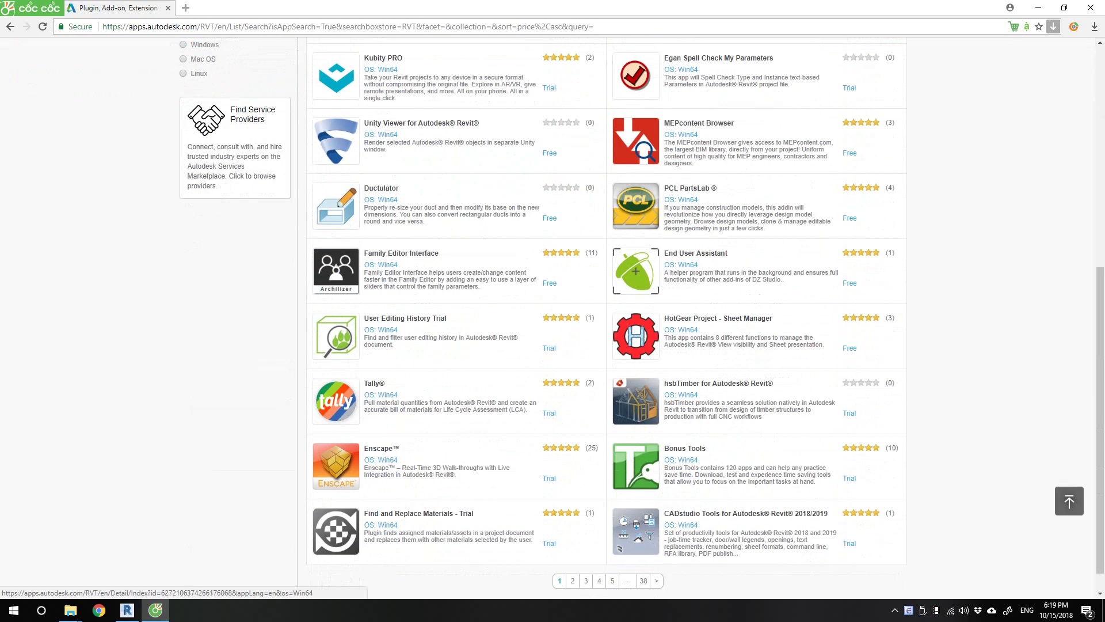
{"action": "scroll", "coordinate": [607, 316], "scroll_direction": "down", "scroll_amount": 1}
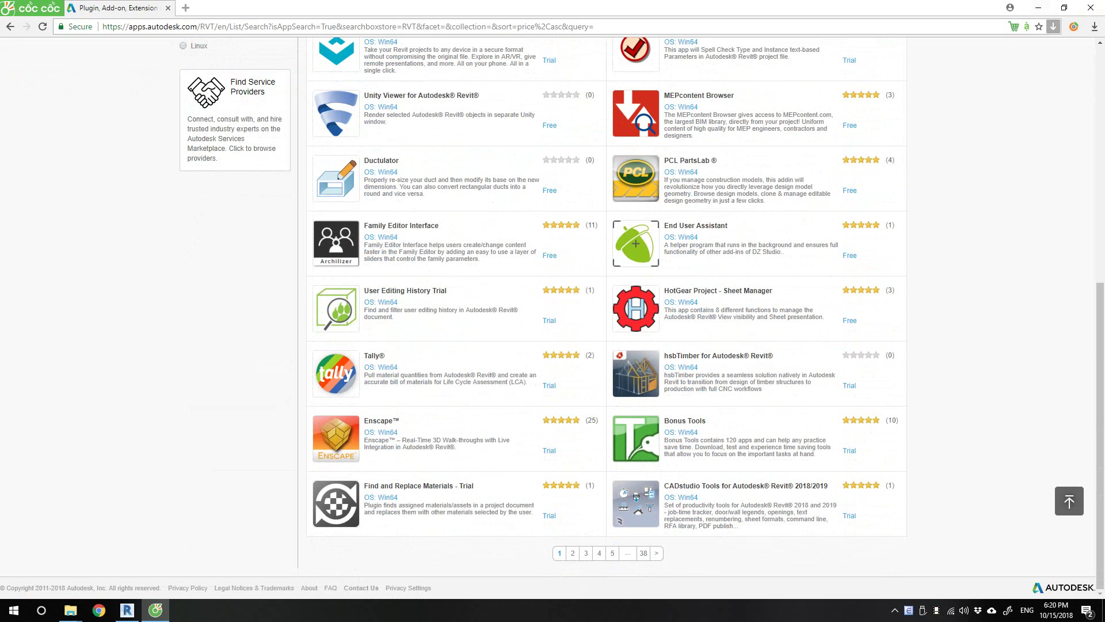
{"action": "left_click", "coordinate": [1038, 8]}
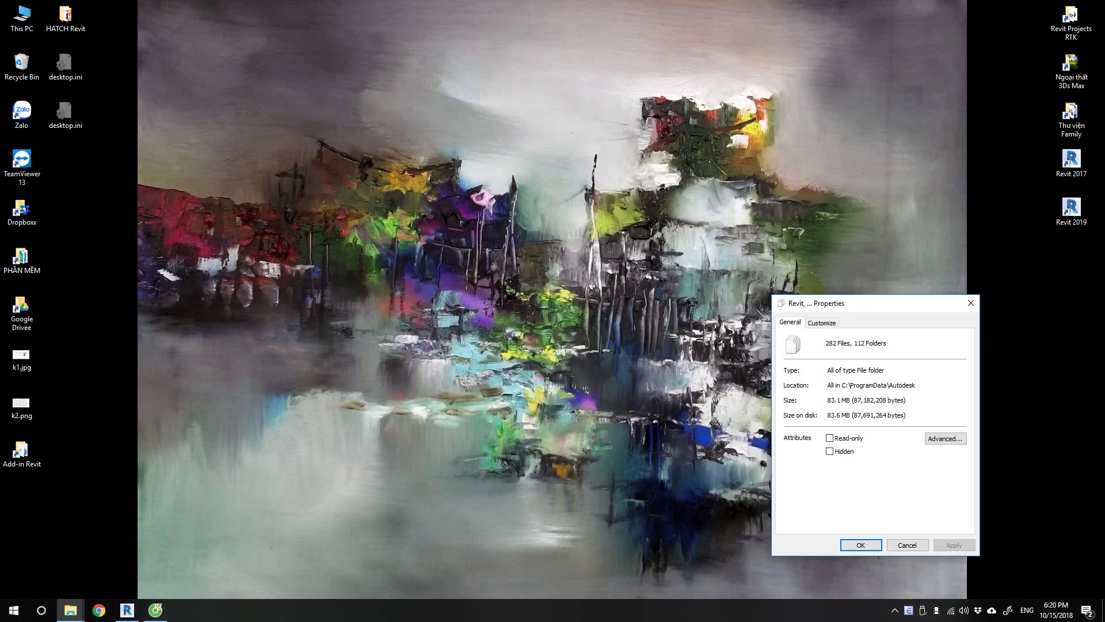
{"action": "double_click", "coordinate": [21, 452]}
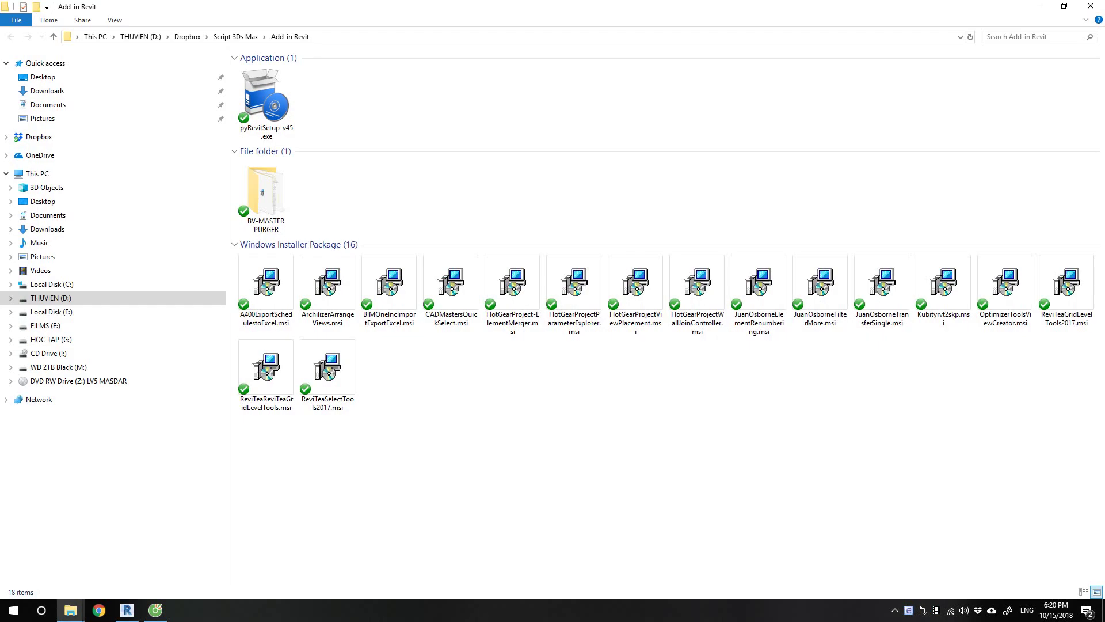
{"action": "left_click", "coordinate": [327, 288]}
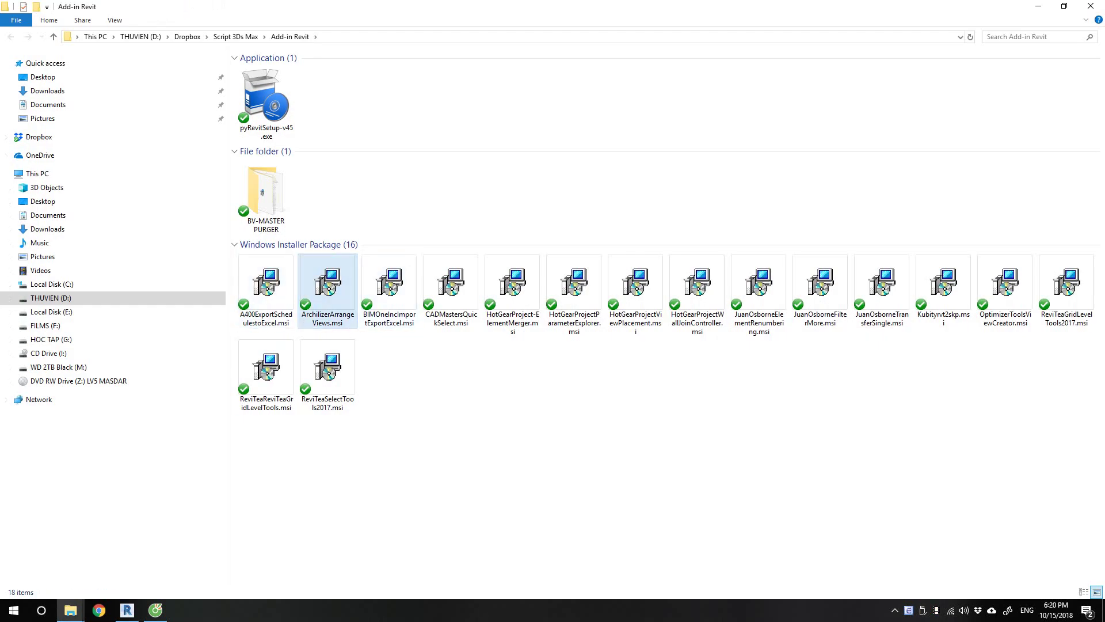
{"action": "left_click", "coordinate": [389, 287]}
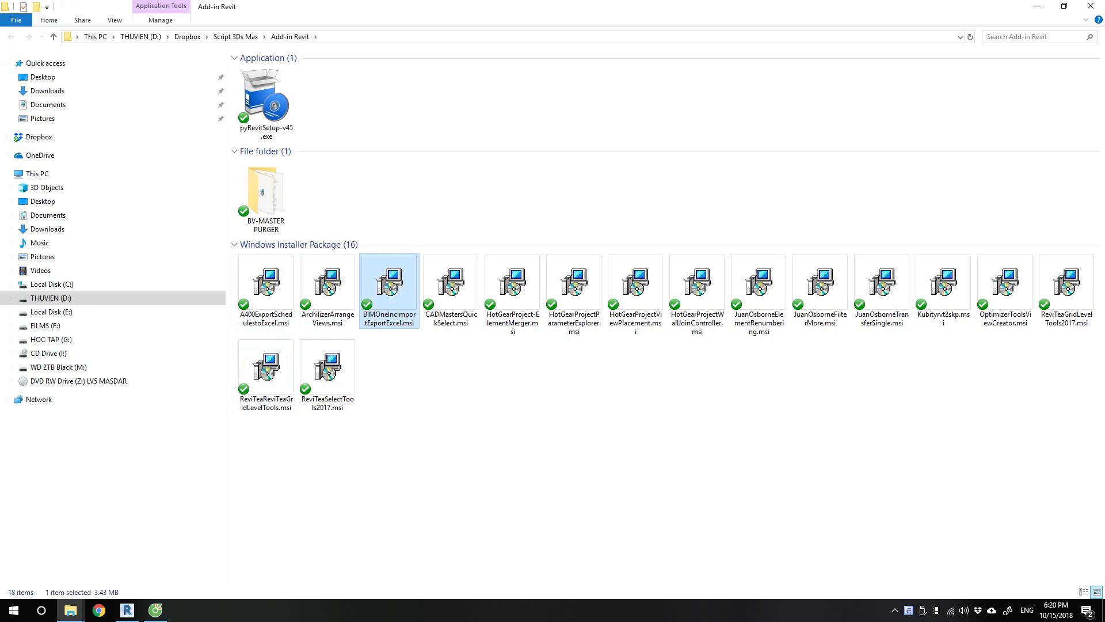
{"action": "right_click", "coordinate": [402, 298]}
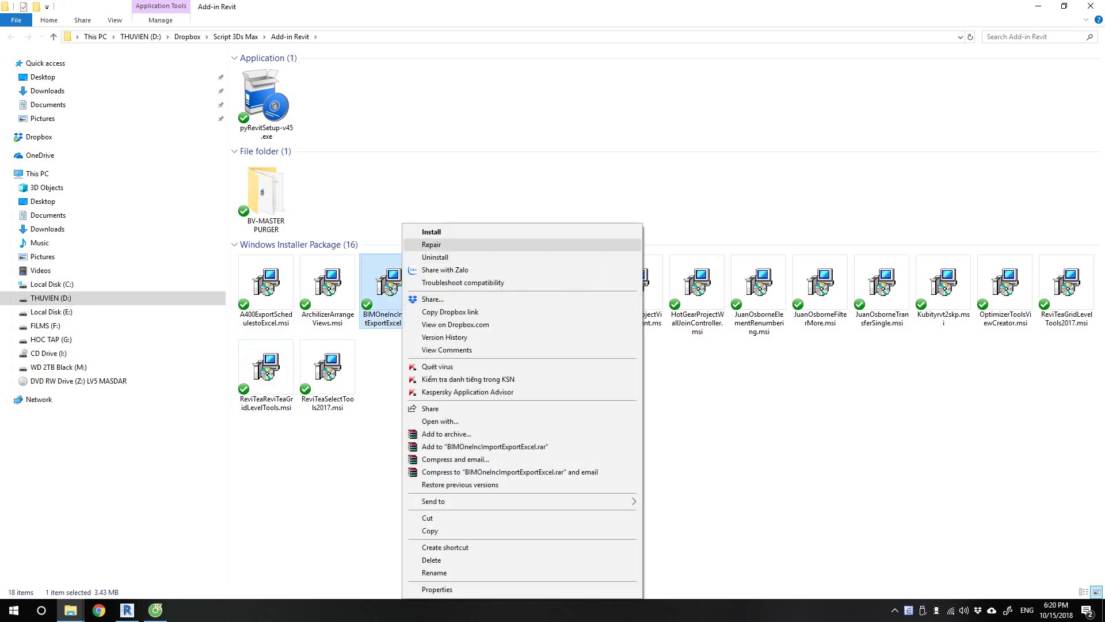
{"action": "left_click", "coordinate": [374, 438]}
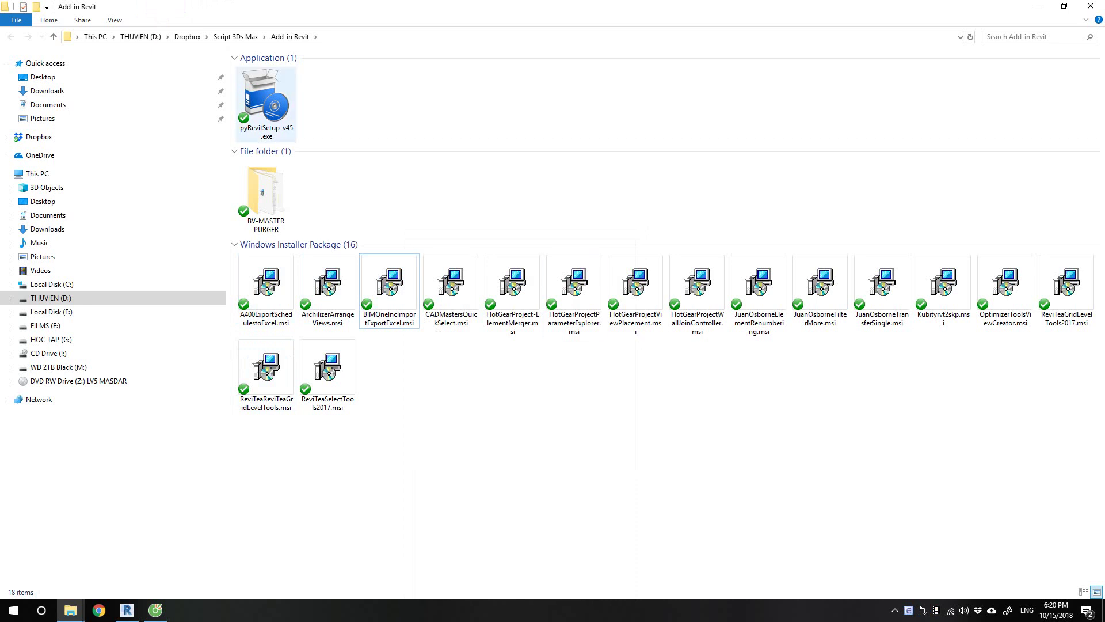
{"action": "right_click", "coordinate": [280, 123]}
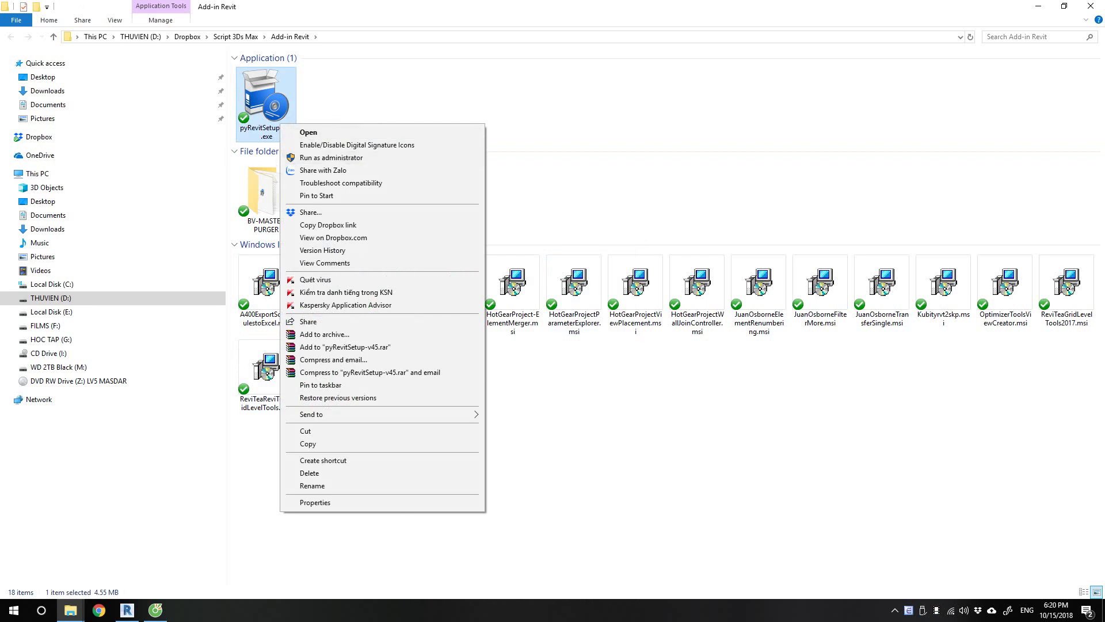
{"action": "left_click", "coordinate": [278, 114]}
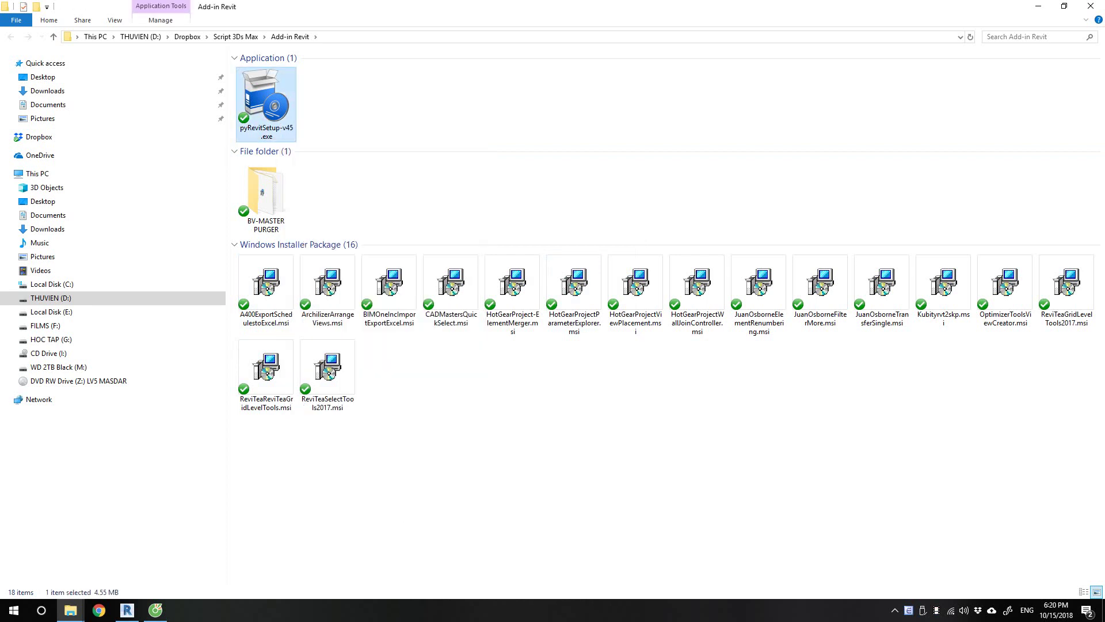
{"action": "right_click", "coordinate": [278, 114]}
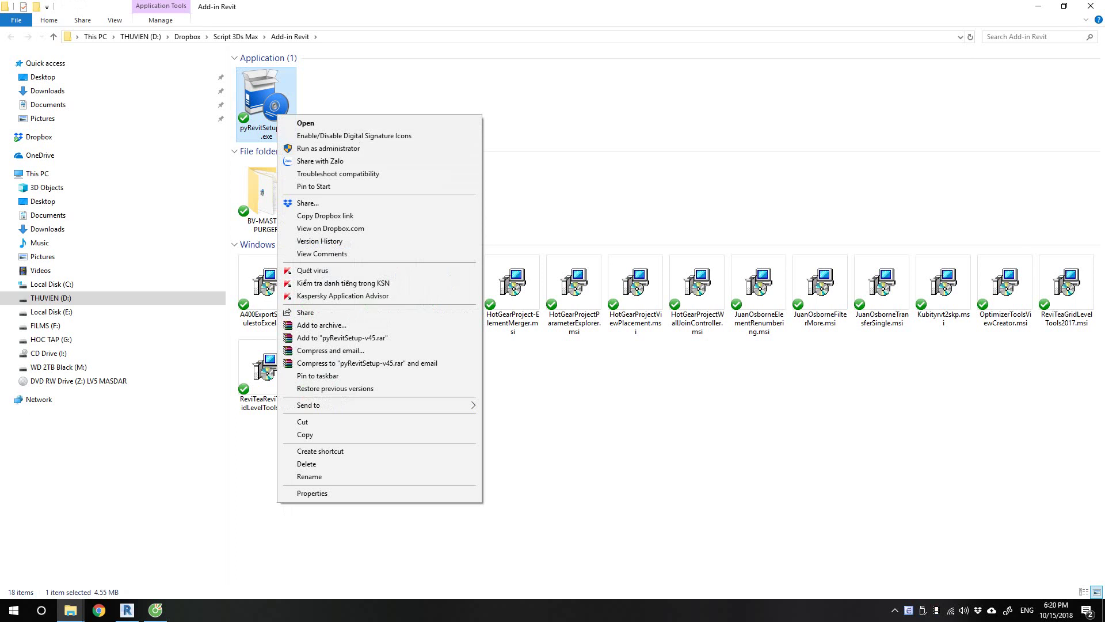
{"action": "left_click", "coordinate": [278, 114]}
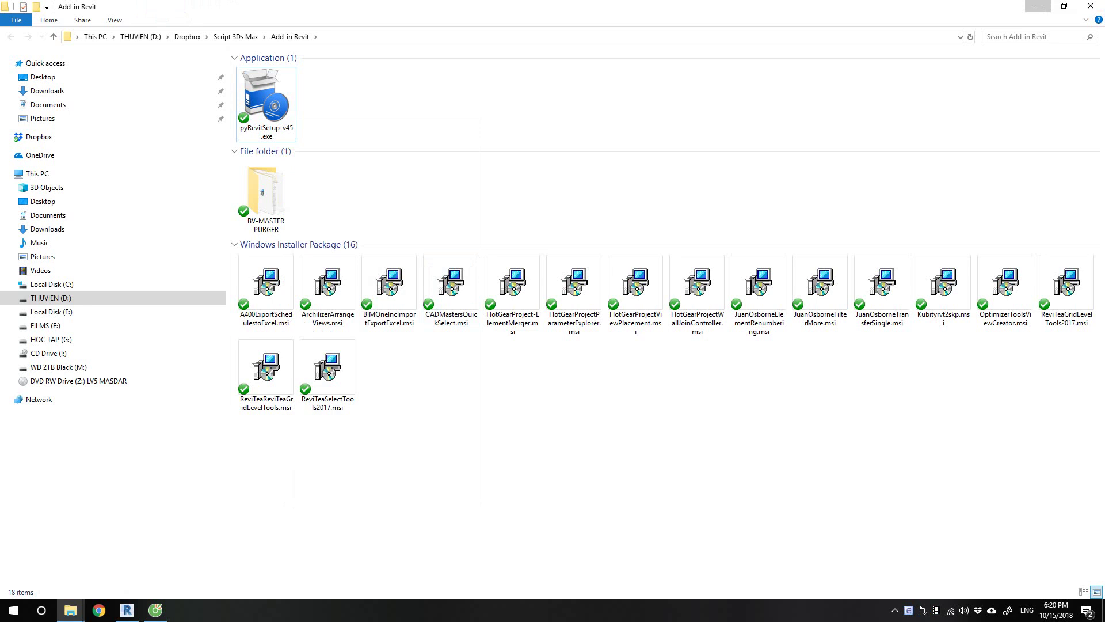
{"action": "left_click", "coordinate": [1038, 6]}
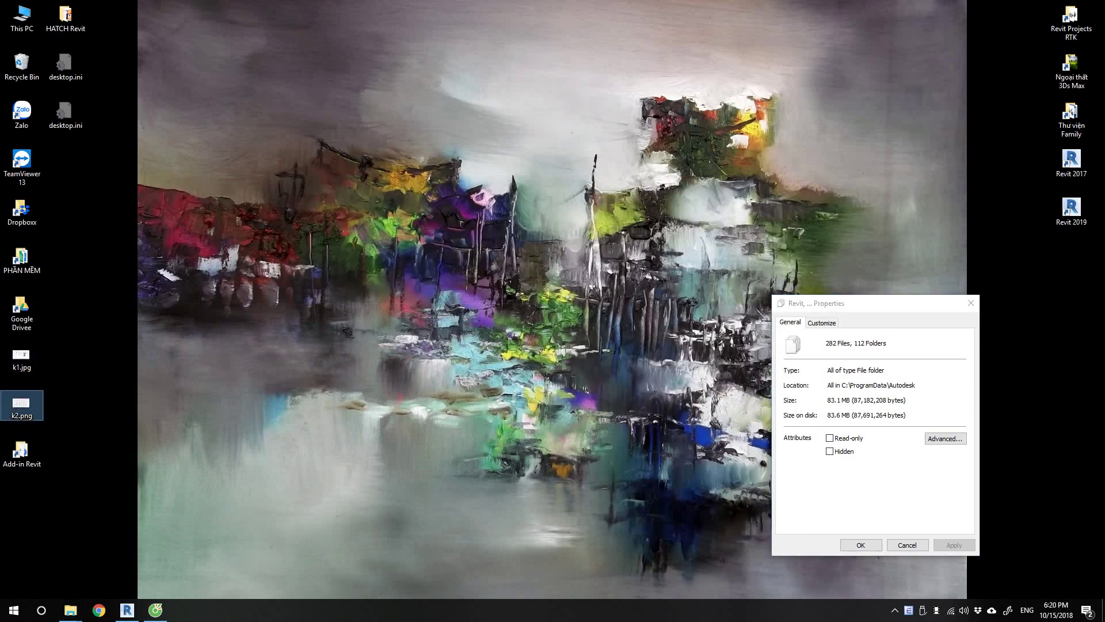
{"action": "double_click", "coordinate": [21, 357]}
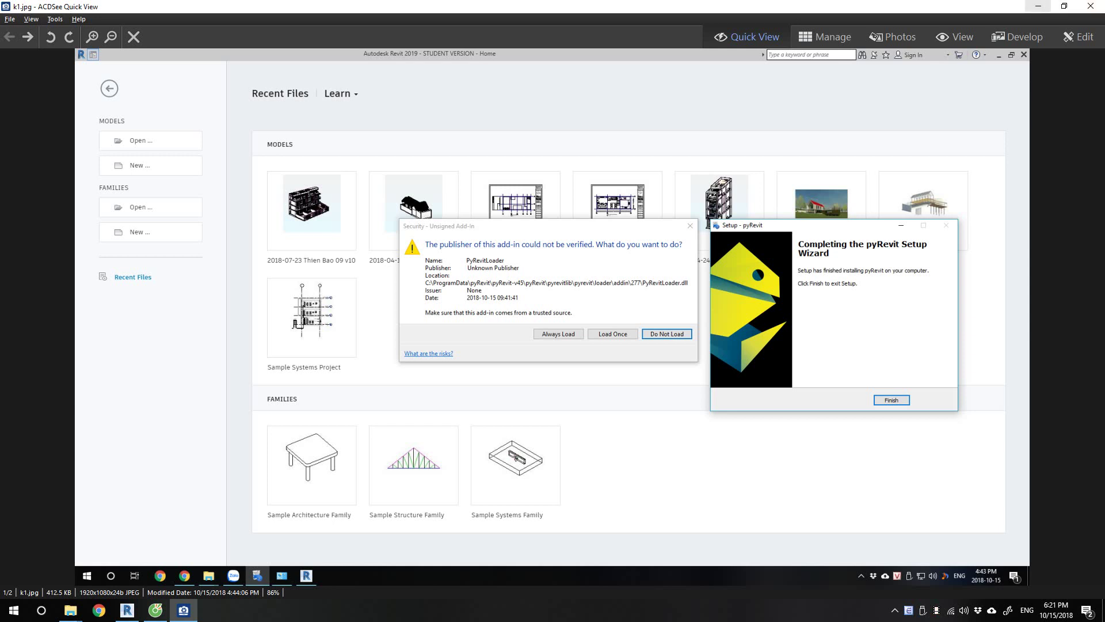
{"action": "left_click", "coordinate": [1037, 6]}
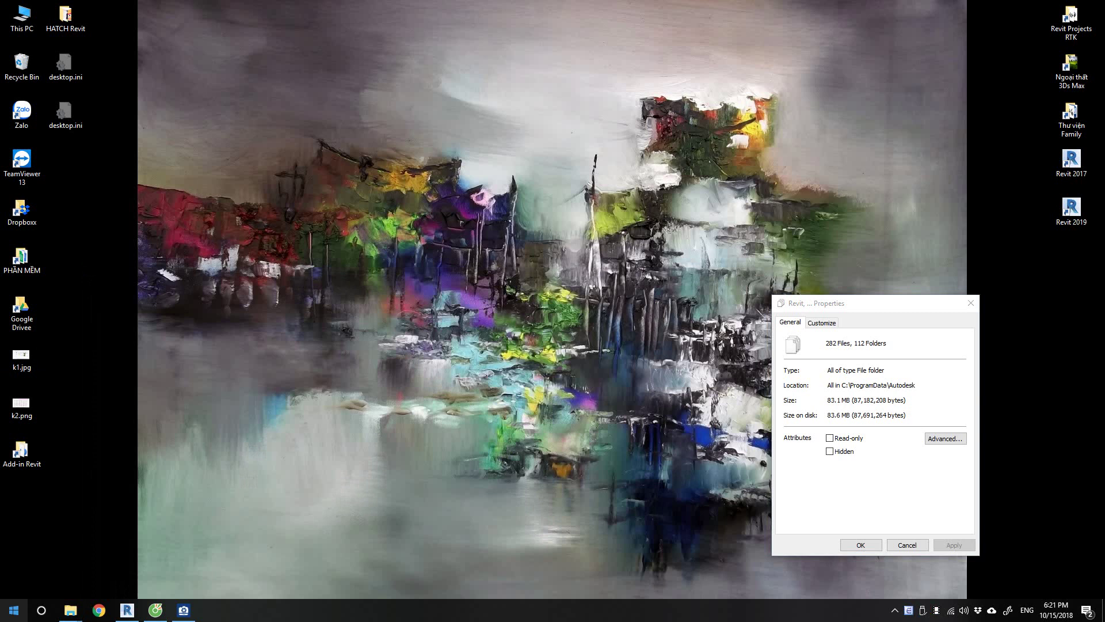
Start a Windows search for 'con' (Control Panel), then dismiss the results.
{"action": "left_click", "coordinate": [14, 610]}
{"action": "type", "text": "co"}
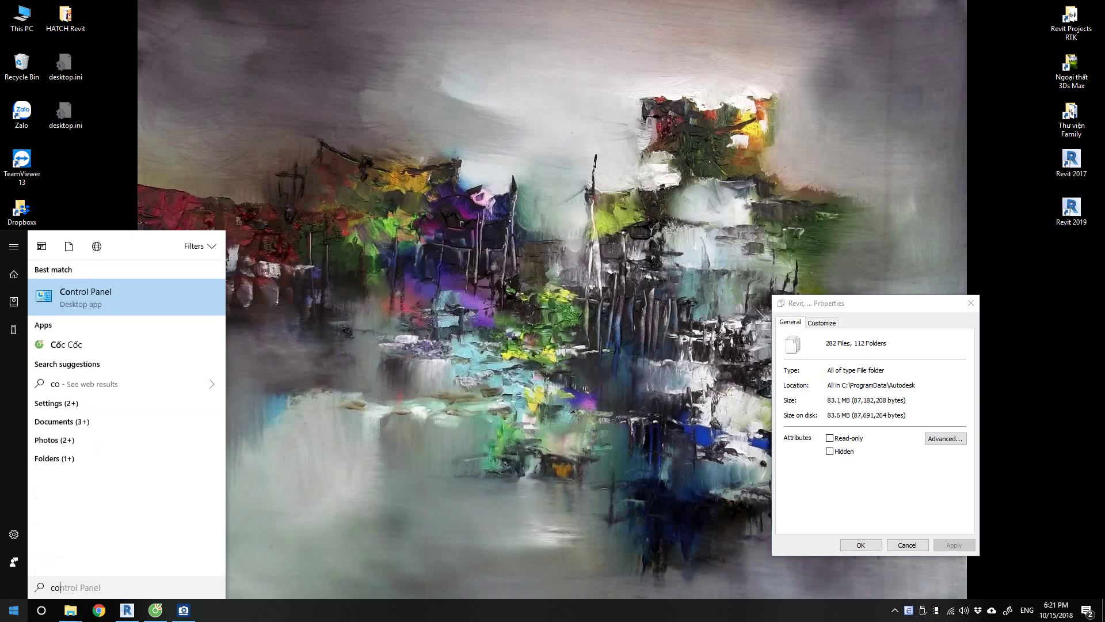
{"action": "type", "text": "n"}
{"action": "key", "text": "Return"}
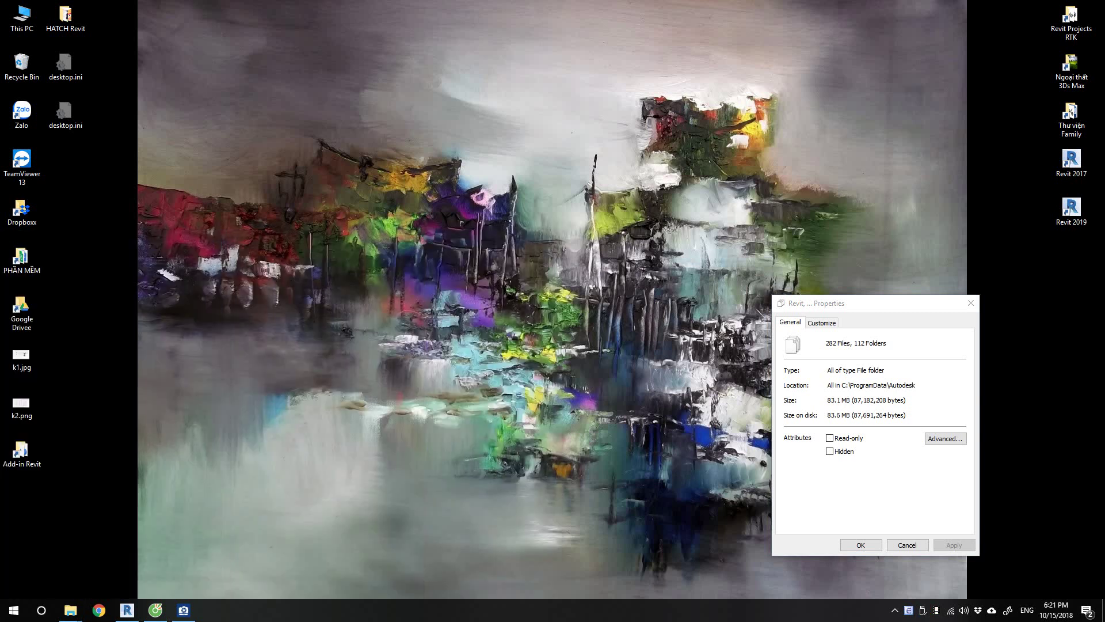
View the k2.png screenshot, then bring the ApplicationPlugins folder window forward.
{"action": "double_click", "coordinate": [21, 404]}
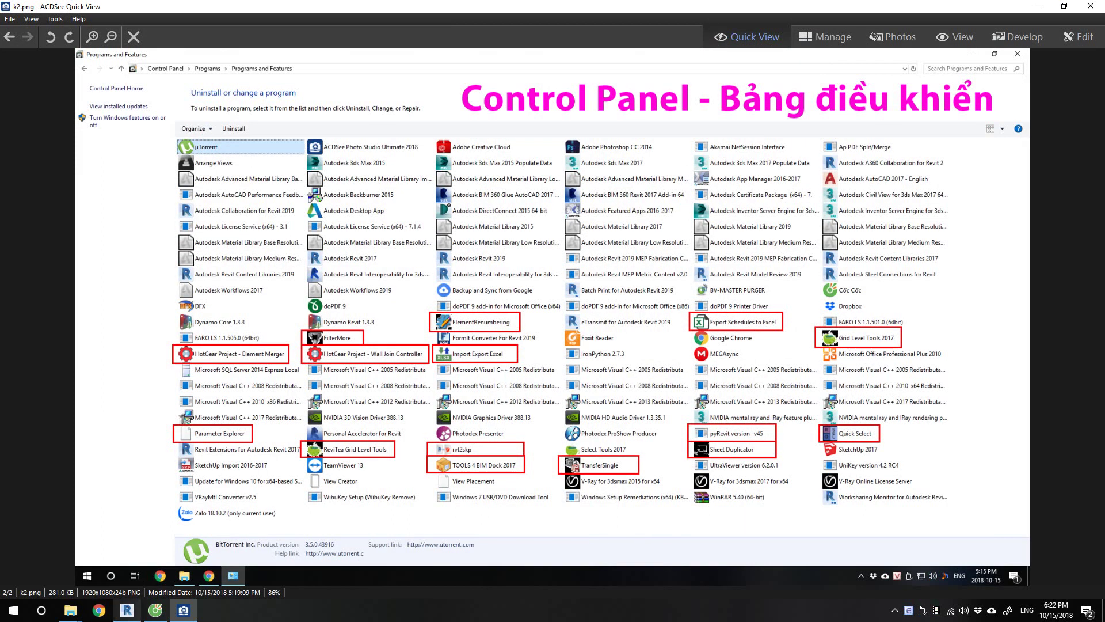
{"action": "left_click", "coordinate": [71, 610]}
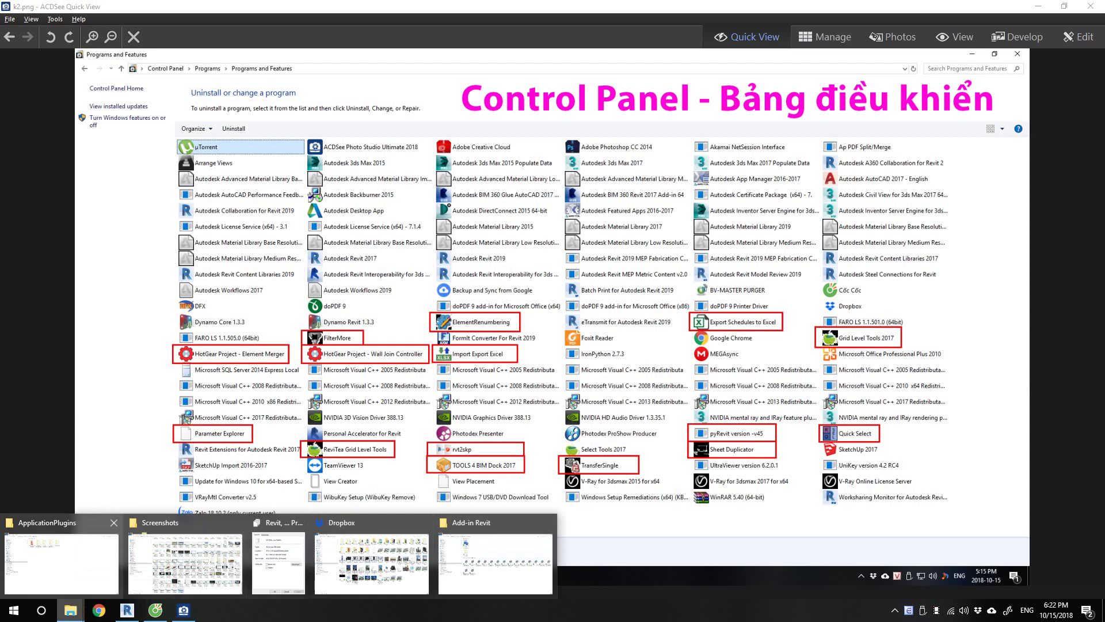
{"action": "left_click", "coordinate": [62, 561]}
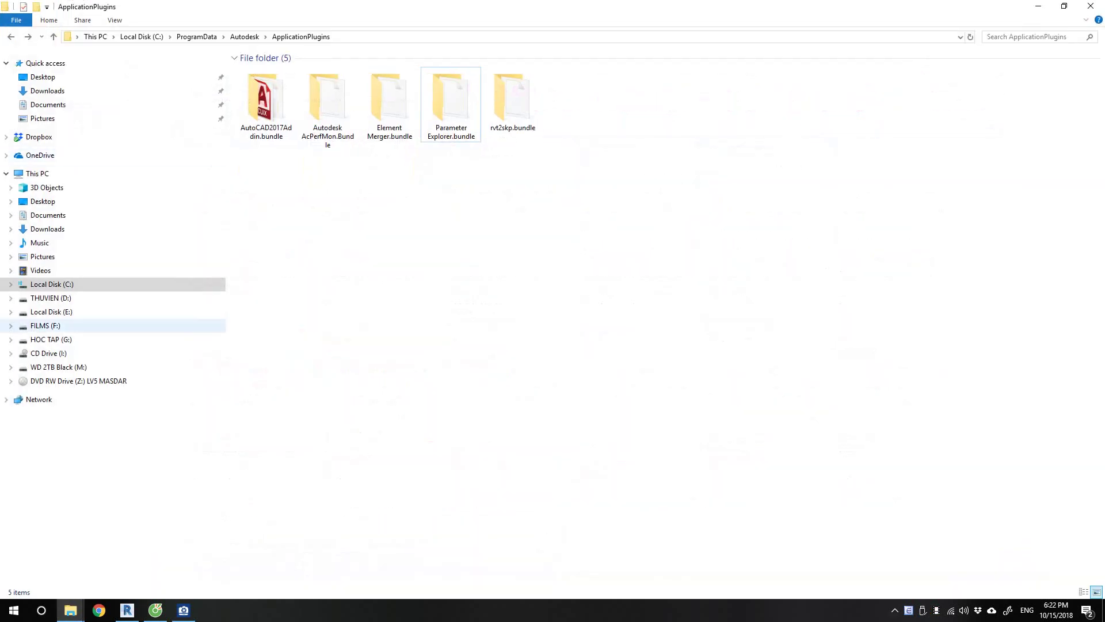
Browse C: > ProgramData > Autodesk > Revit to check its Addins folder, then return to Autodesk.
{"action": "left_click", "coordinate": [51, 284]}
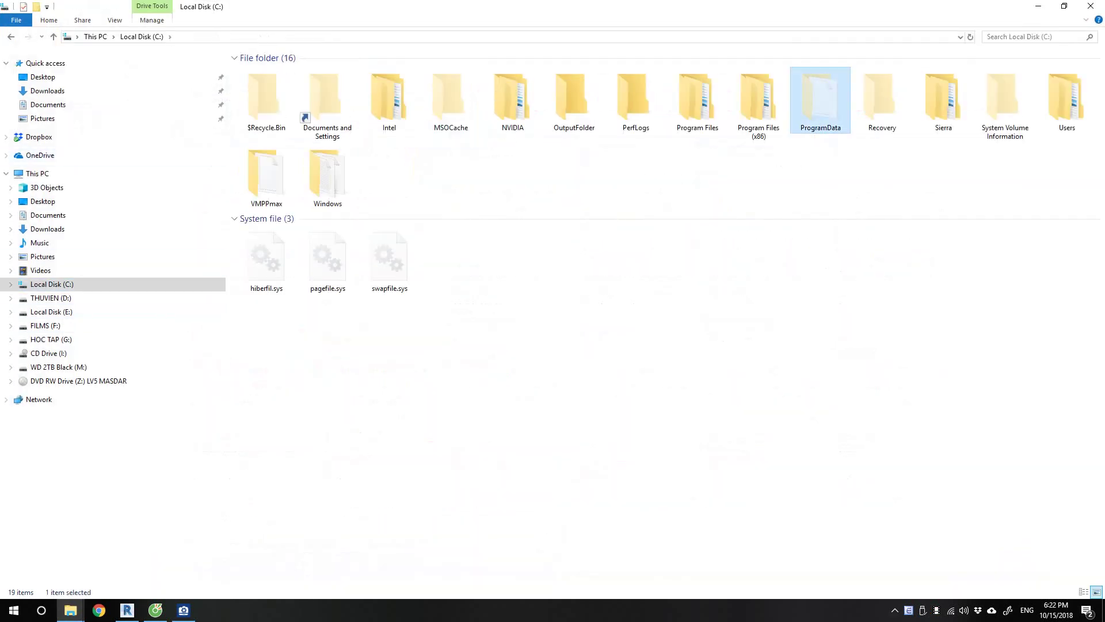
{"action": "double_click", "coordinate": [820, 101]}
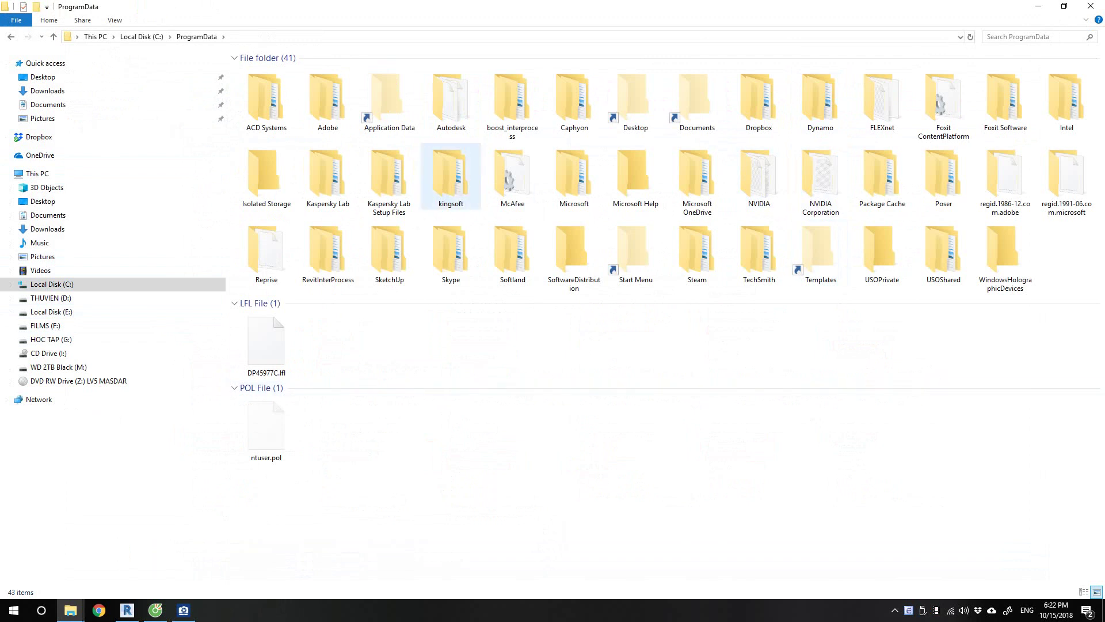
{"action": "double_click", "coordinate": [451, 101]}
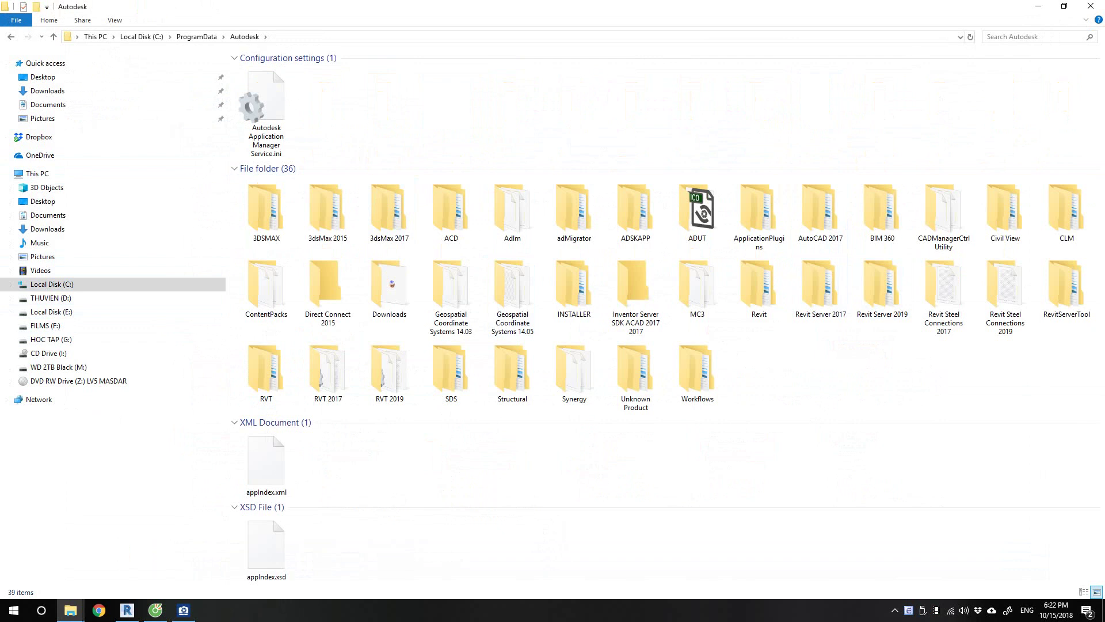
{"action": "left_click", "coordinate": [759, 284]}
{"action": "double_click", "coordinate": [758, 285]}
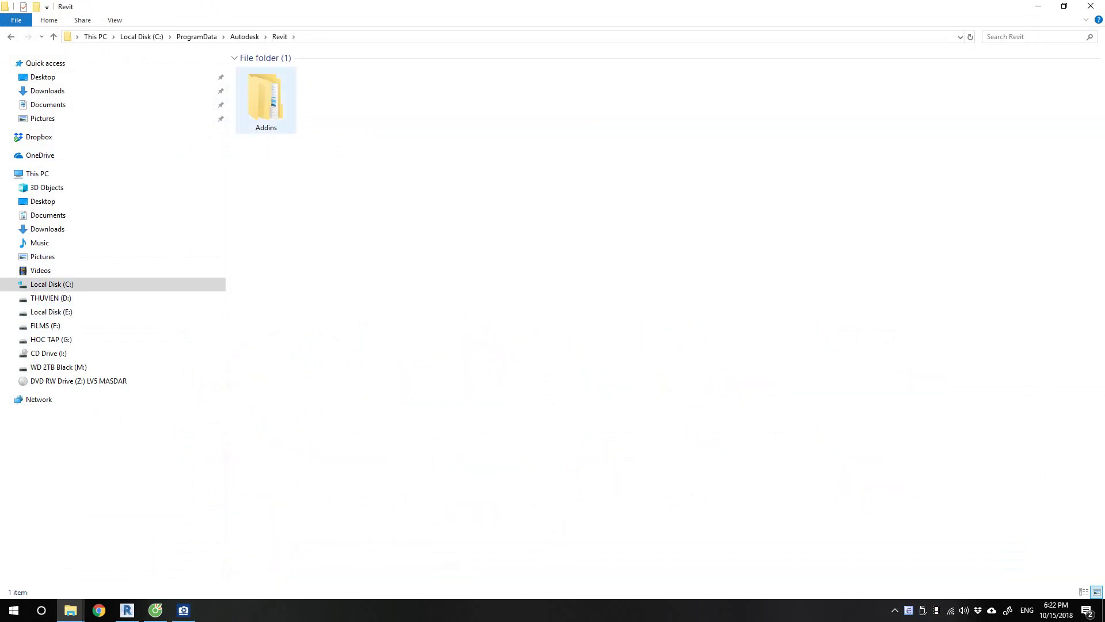
{"action": "left_click", "coordinate": [266, 101]}
{"action": "key", "text": "alt+Left"}
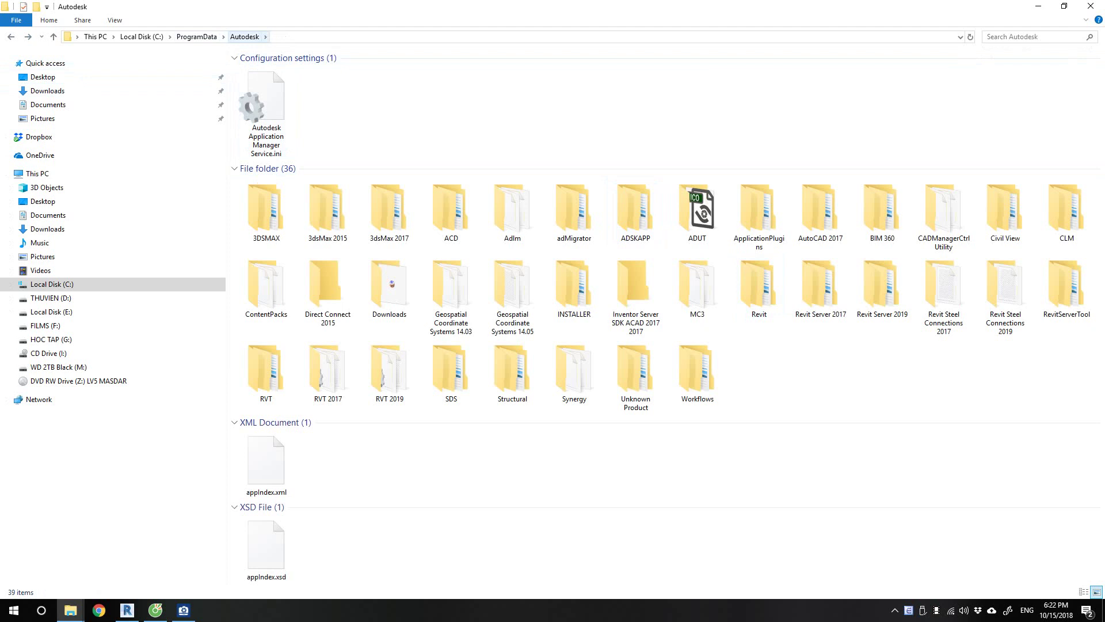
Open ApplicationPlugins and box-select its five bundle folders, then clear the selection.
{"action": "left_click", "coordinate": [759, 212]}
{"action": "key", "text": "Return"}
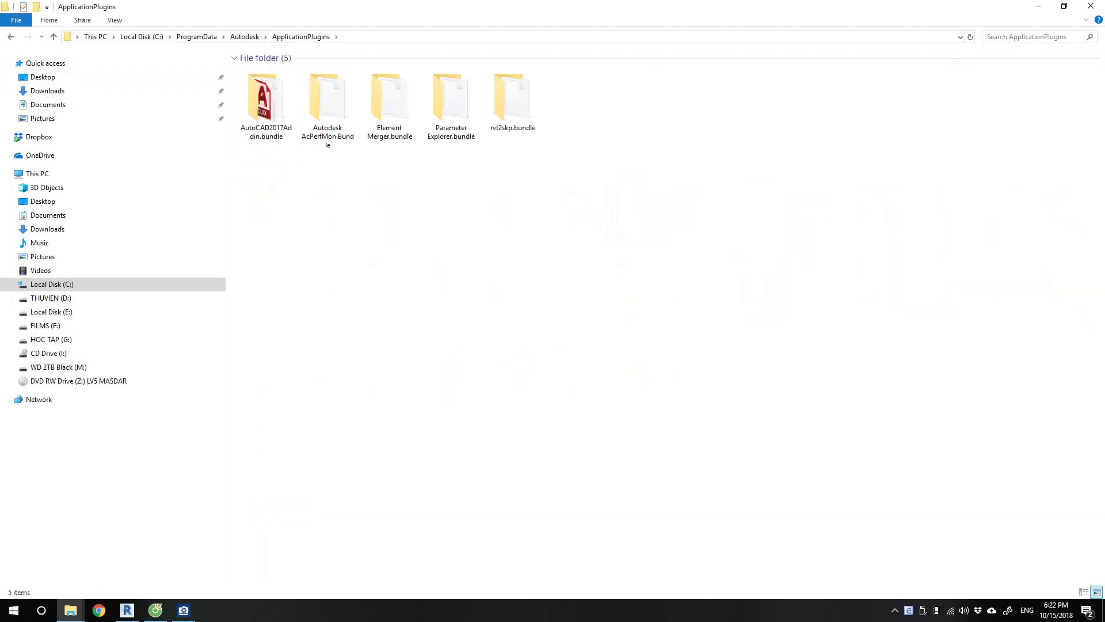
{"action": "left_click_drag", "start_coordinate": [711, 187], "coordinate": [272, 93]}
{"action": "left_click", "coordinate": [402, 231]}
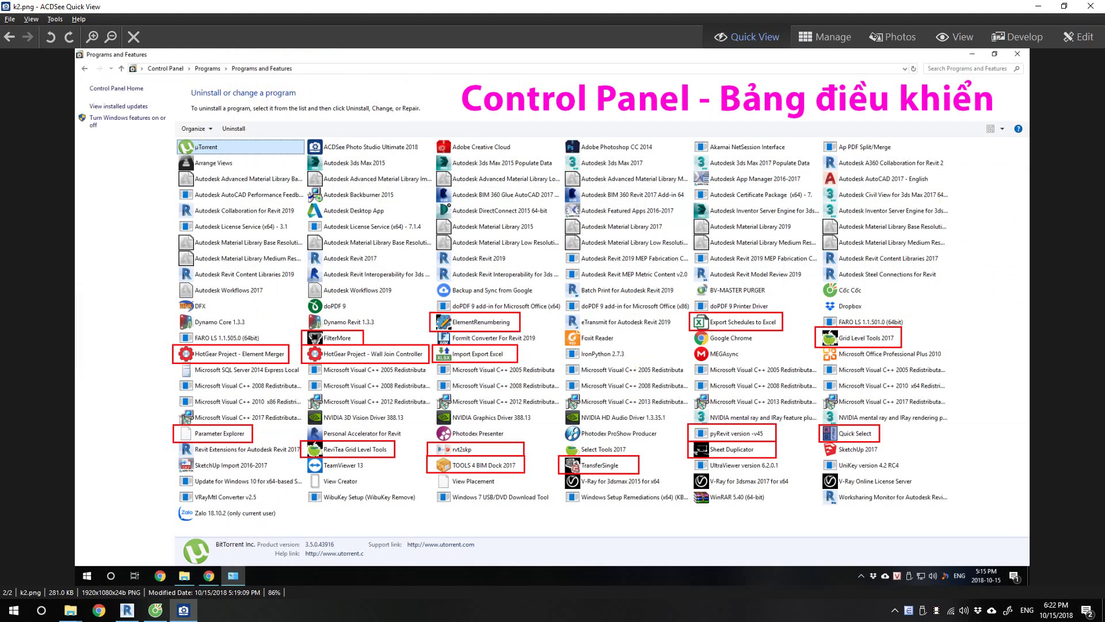
In Revit, view the Architecture tab and the Hot Gear tools Element Merger and Parameter Explorer.
{"action": "left_click", "coordinate": [127, 610]}
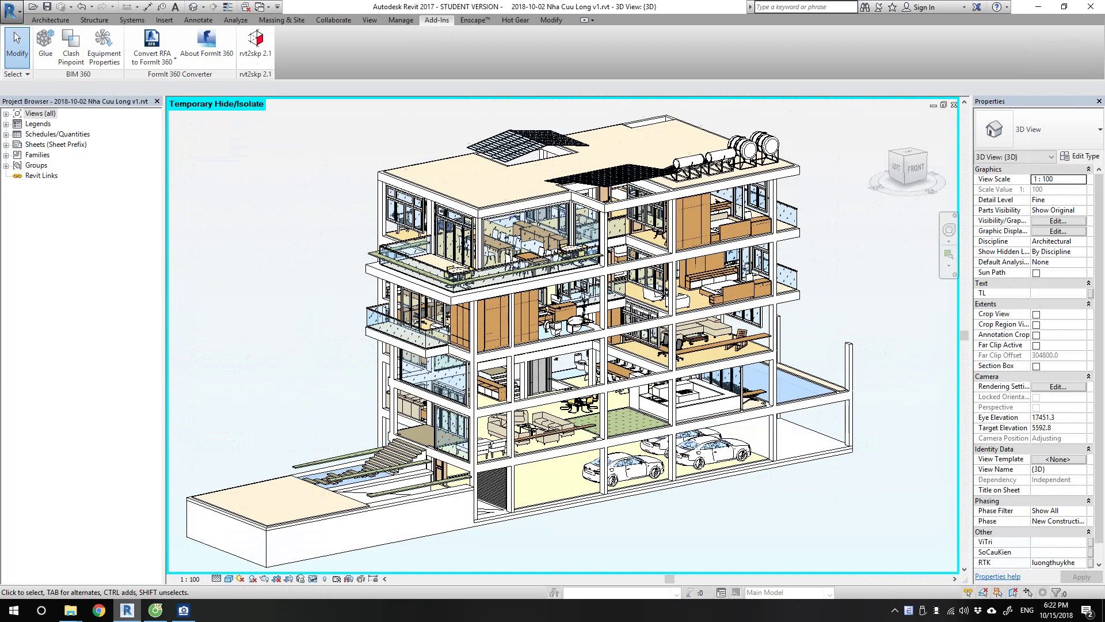
{"action": "left_click", "coordinate": [50, 19]}
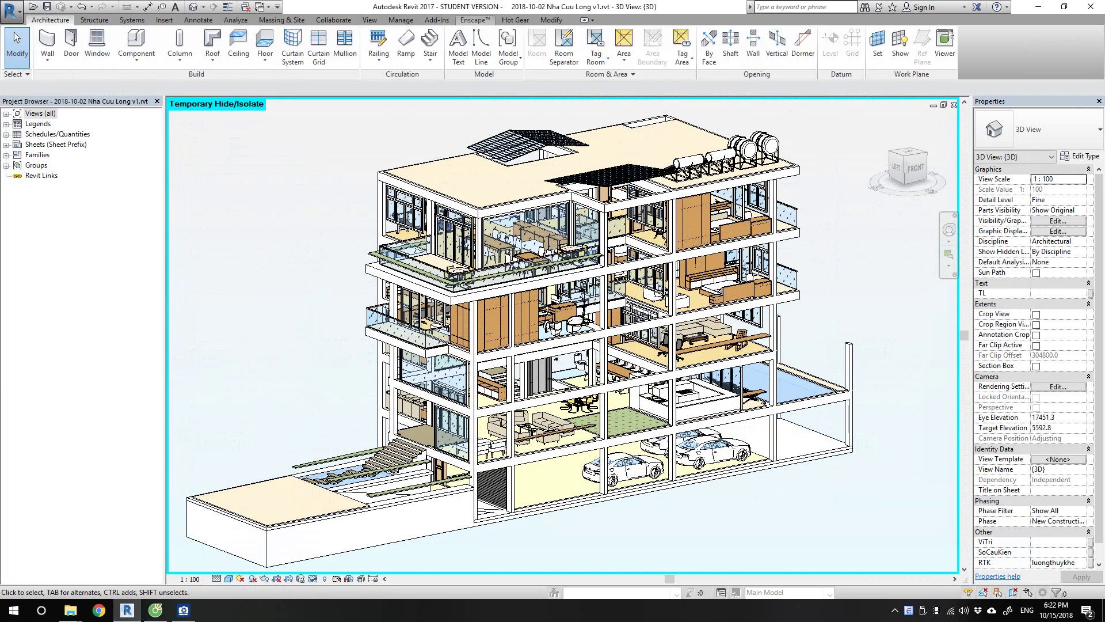
{"action": "left_click", "coordinate": [515, 19]}
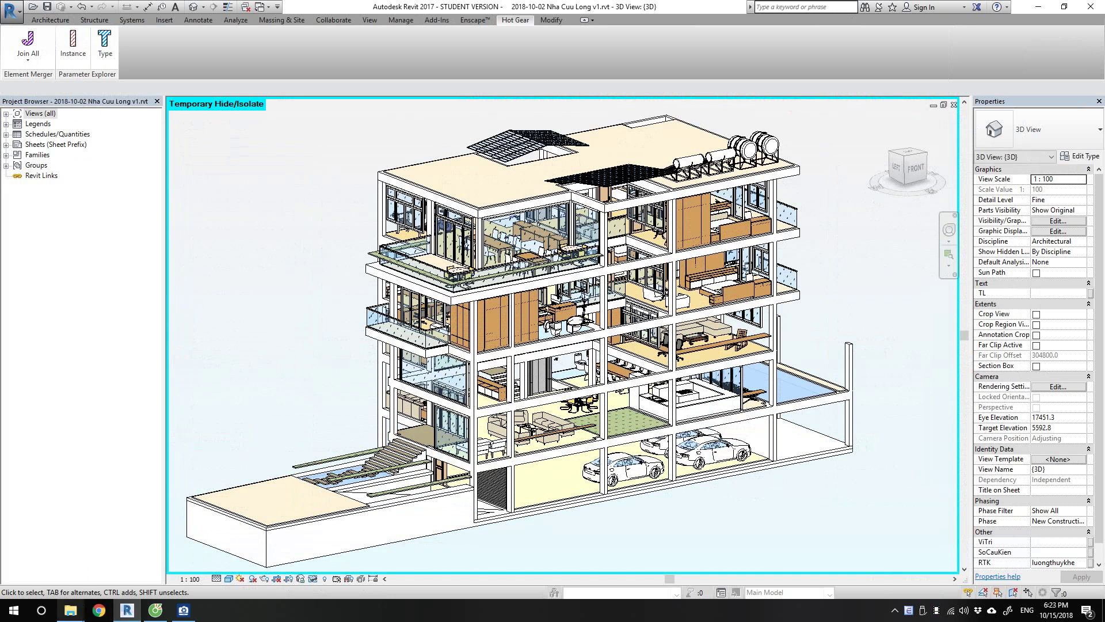
{"action": "left_click", "coordinate": [70, 610]}
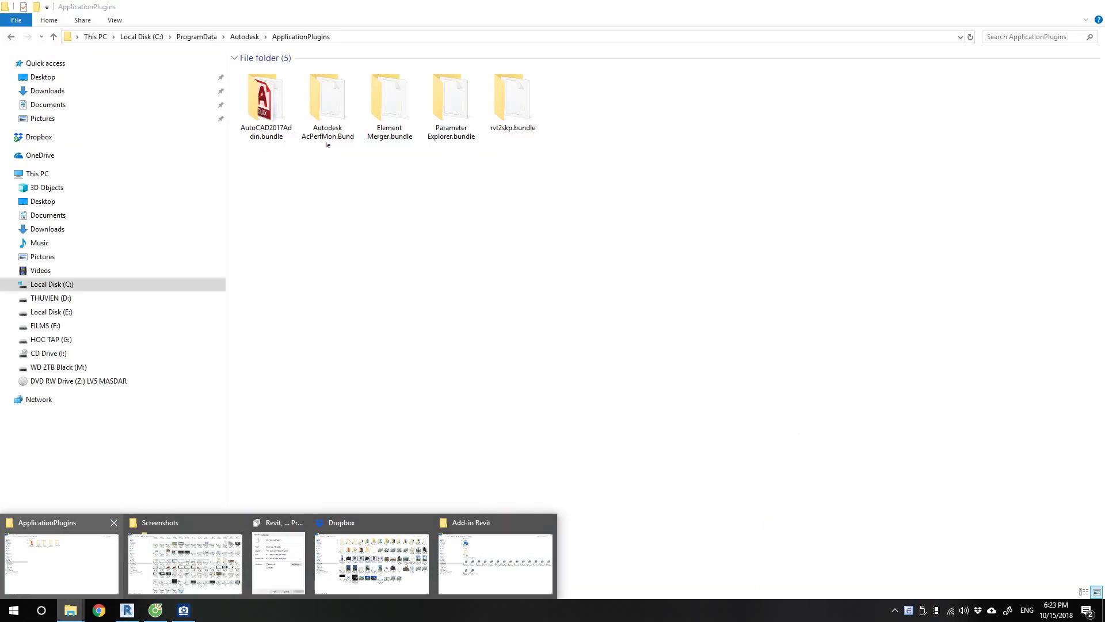
Navigate from C: through ProgramData and Autodesk into the ApplicationPlugins folder.
{"action": "left_click", "coordinate": [62, 561]}
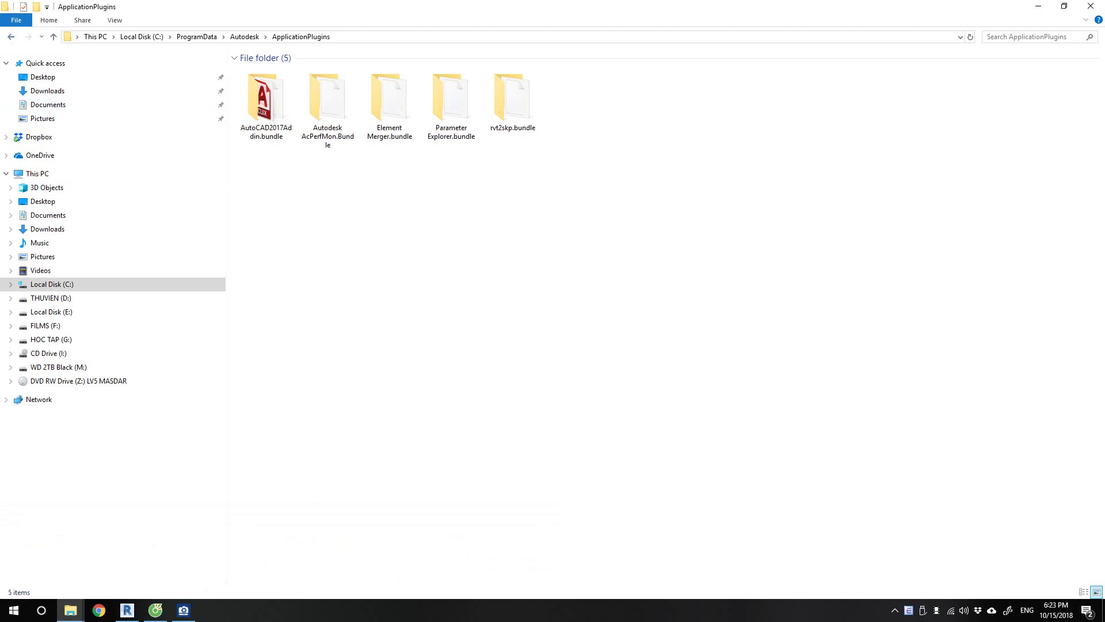
{"action": "key", "text": "alt+Left"}
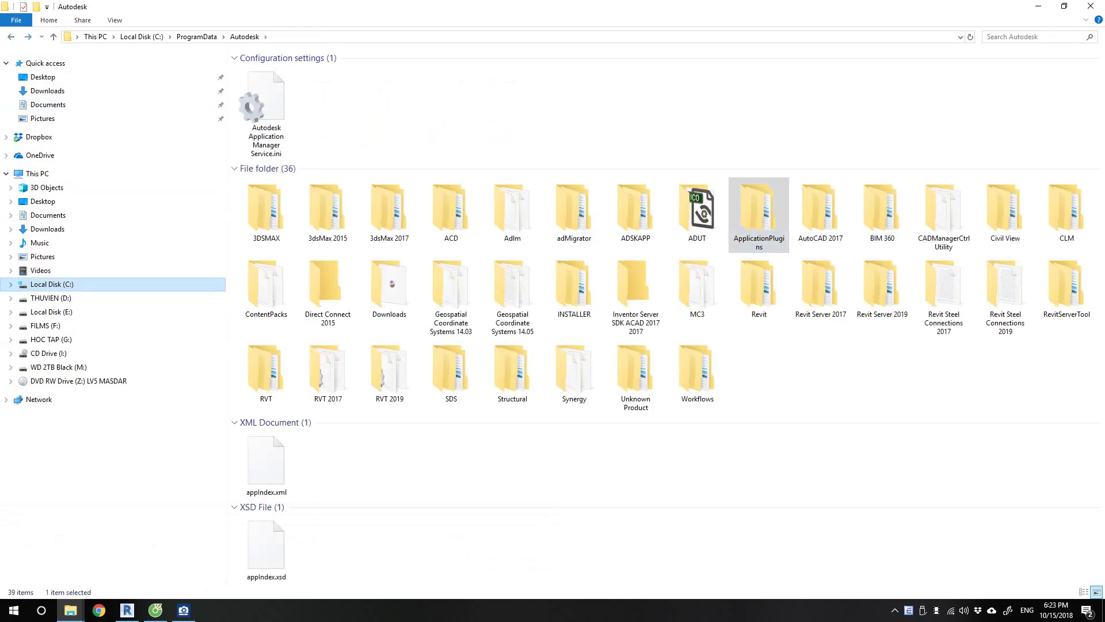
{"action": "left_click", "coordinate": [52, 284]}
{"action": "double_click", "coordinate": [820, 98]}
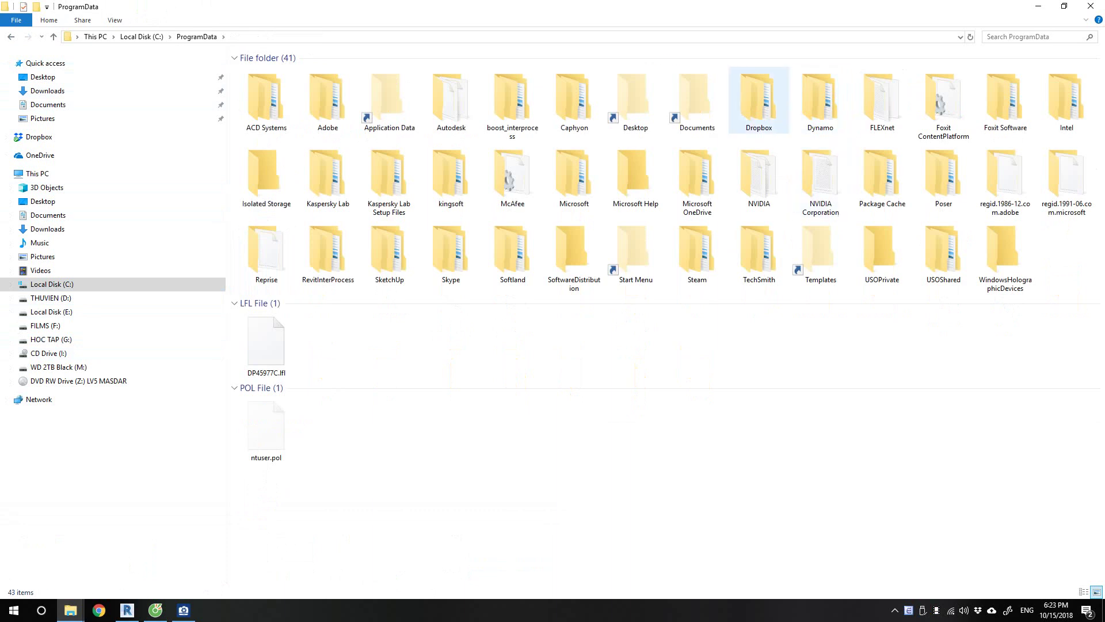
{"action": "left_click", "coordinate": [450, 98]}
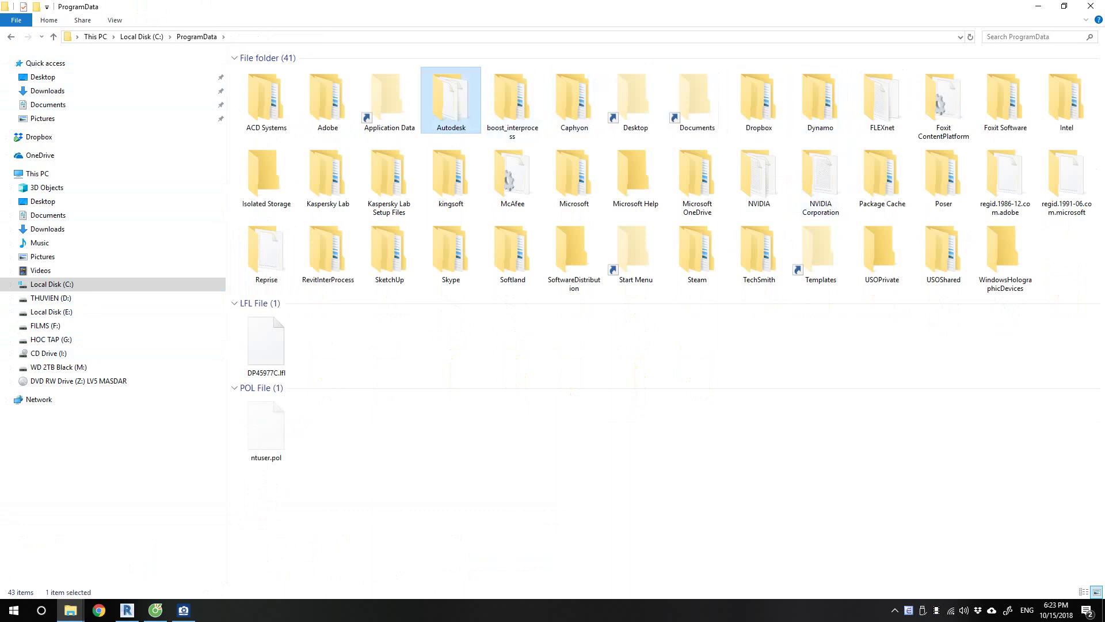
{"action": "double_click", "coordinate": [451, 97]}
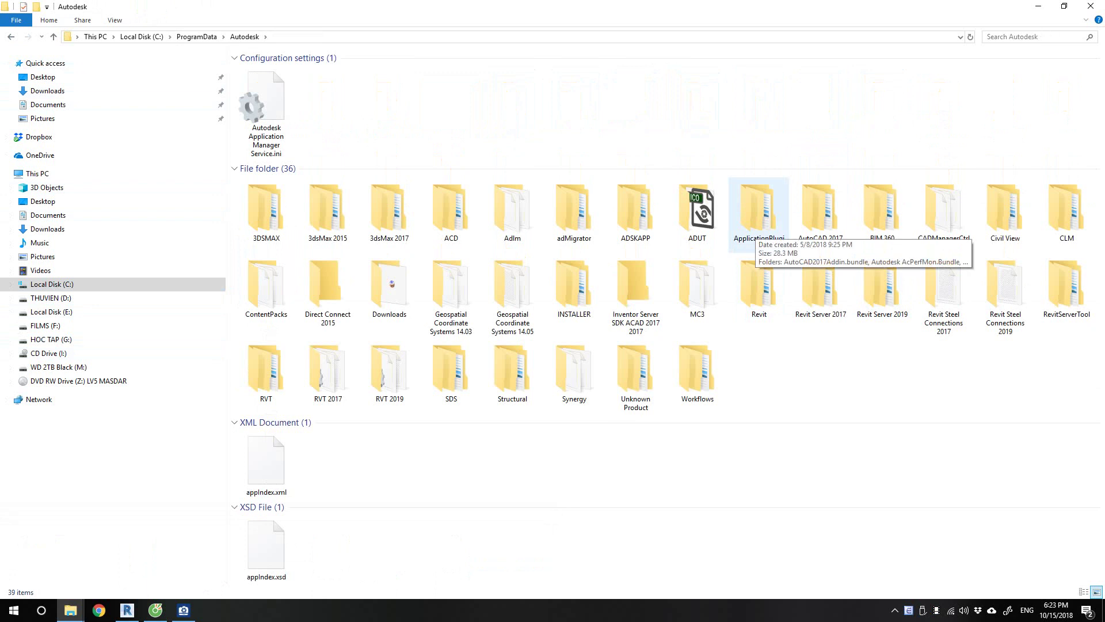
{"action": "left_click", "coordinate": [759, 218]}
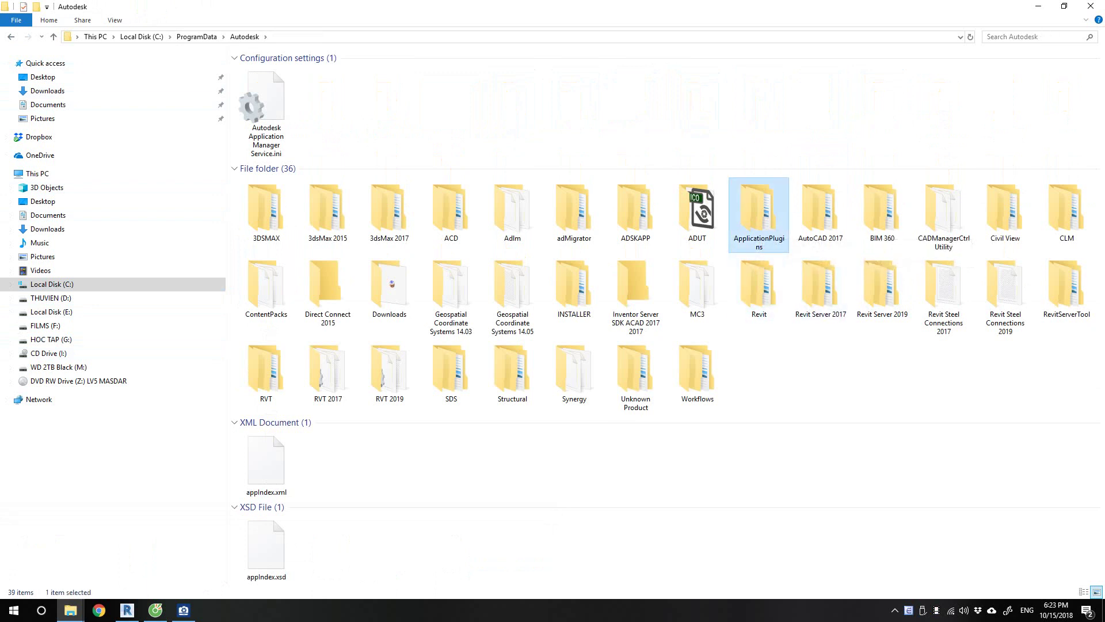
{"action": "double_click", "coordinate": [759, 218]}
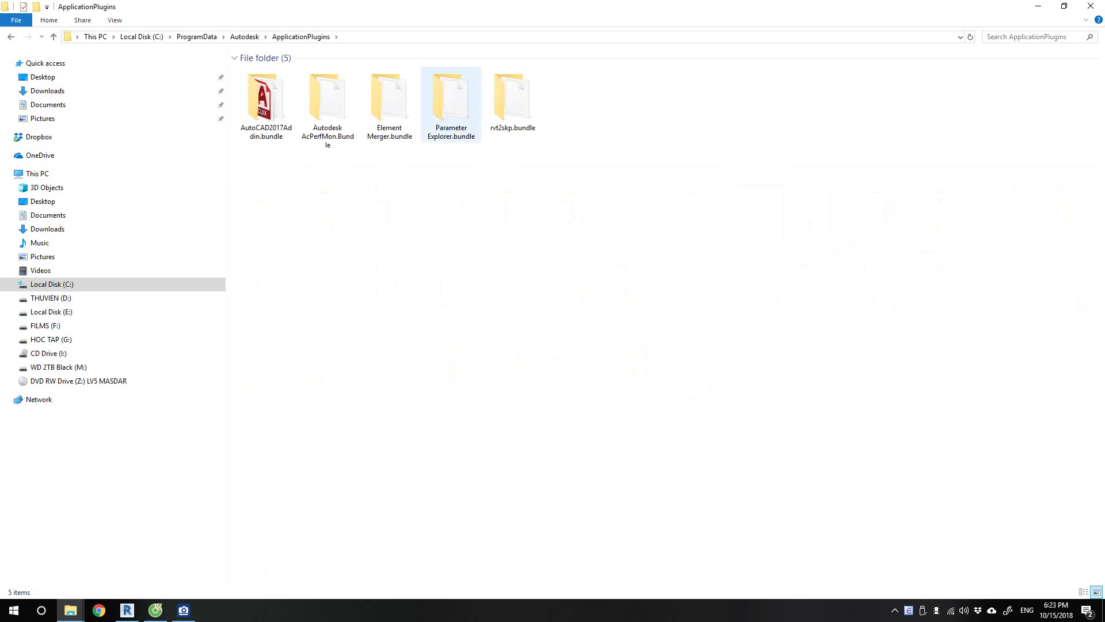
Select the Element Merger.bundle and Parameter Explorer.bundle folders, then clear the selection.
{"action": "left_click", "coordinate": [452, 104]}
{"action": "left_click", "coordinate": [390, 104]}
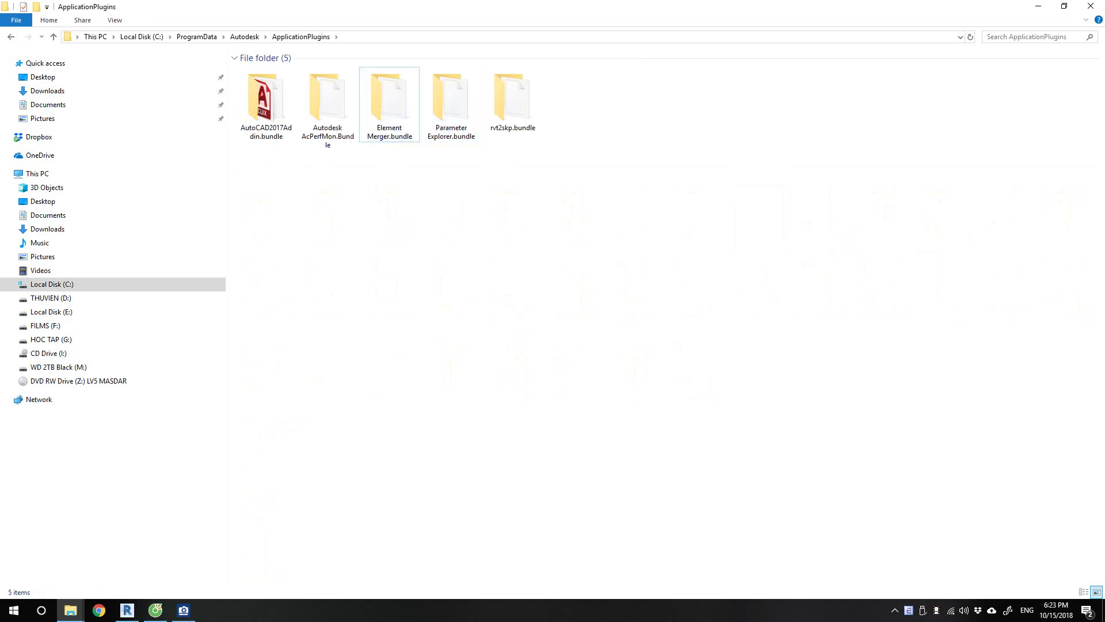
{"action": "left_click", "coordinate": [451, 104], "text": "ctrl"}
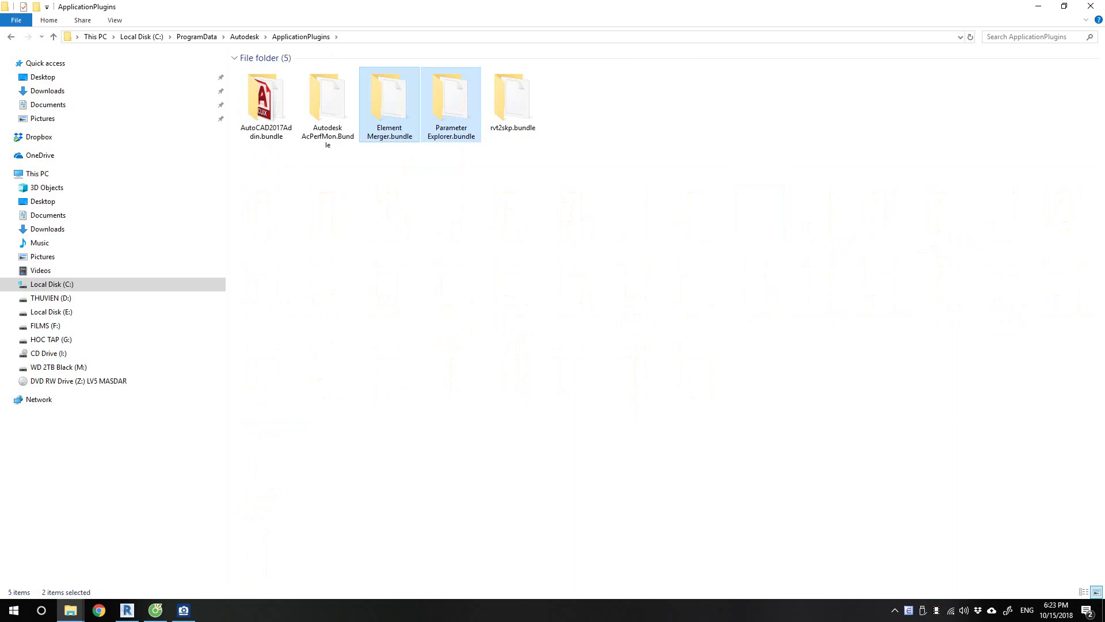
{"action": "key", "text": "Escape"}
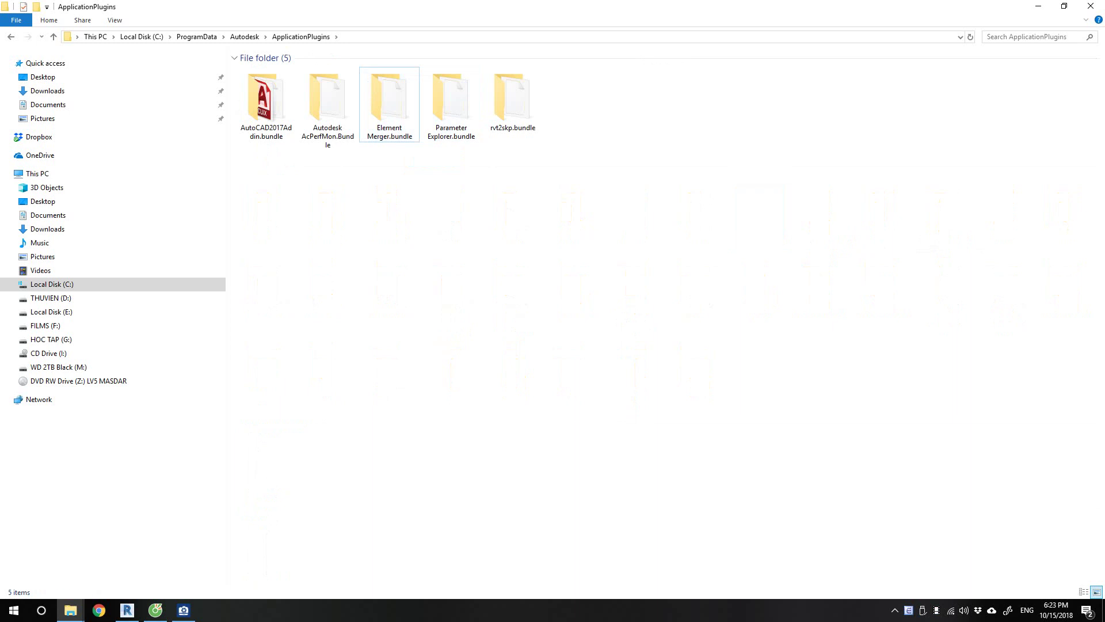
Create a new folder named 'KHONG DUNG' in ApplicationPlugins.
{"action": "right_click", "coordinate": [394, 188]}
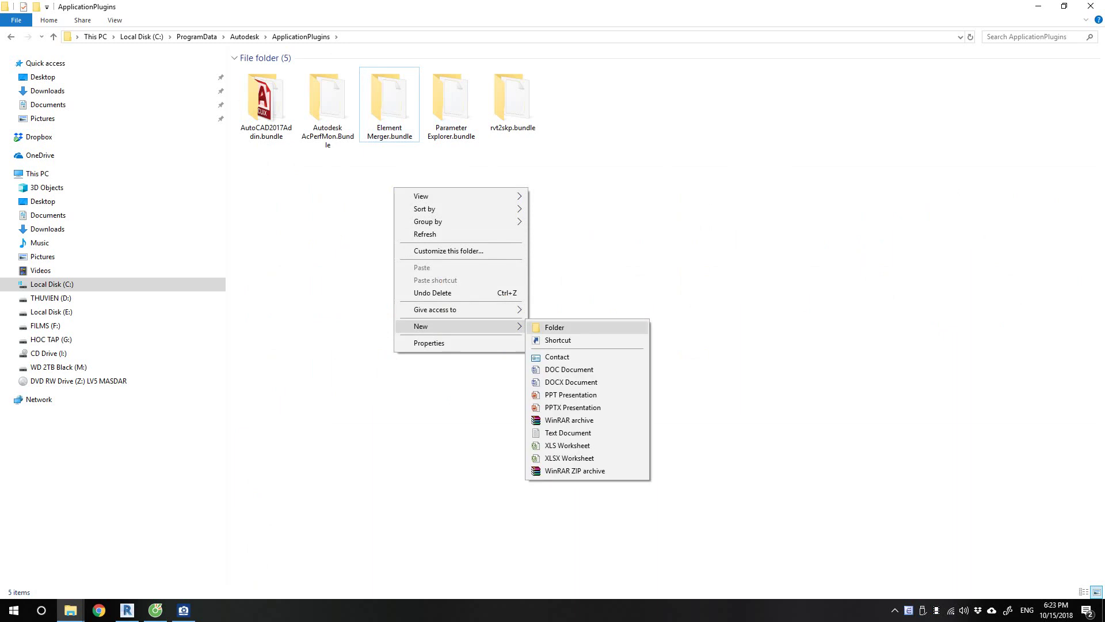
{"action": "key", "text": "Return"}
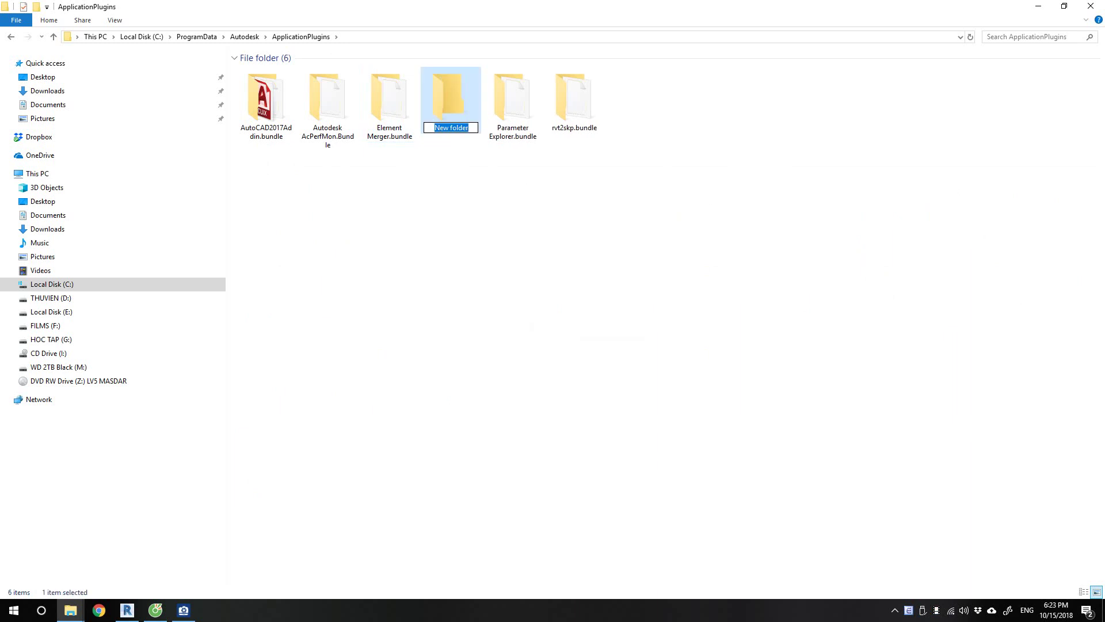
{"action": "type", "text": "KHONG D"}
{"action": "type", "text": "UNG"}
{"action": "key", "text": "Return"}
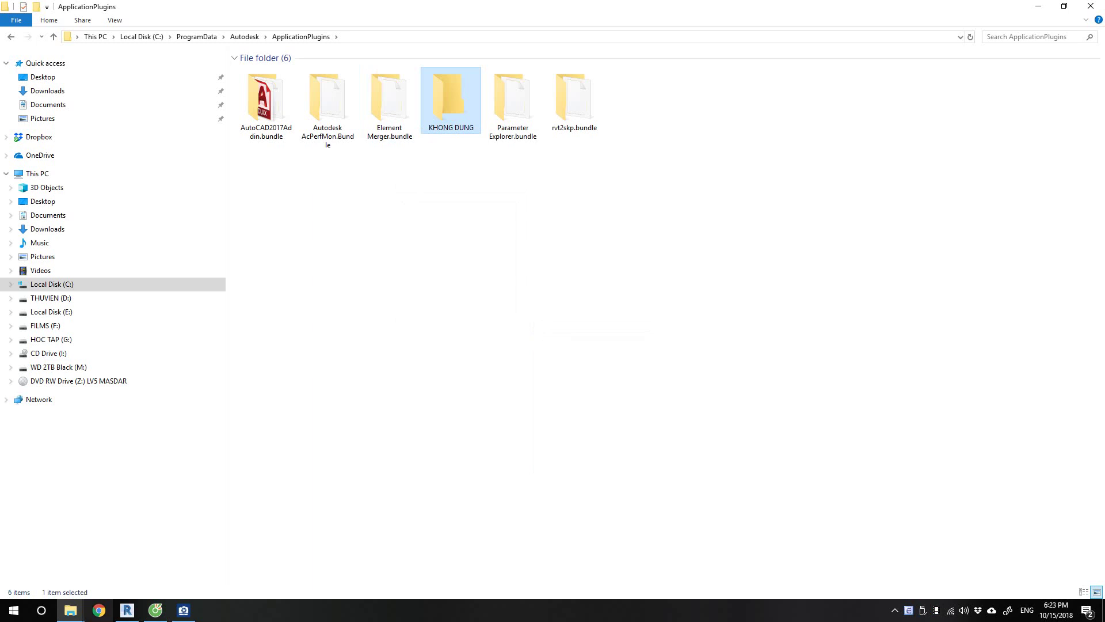
Close Revit without saving the model.
{"action": "left_click", "coordinate": [128, 610]}
{"action": "left_click", "coordinate": [1090, 7]}
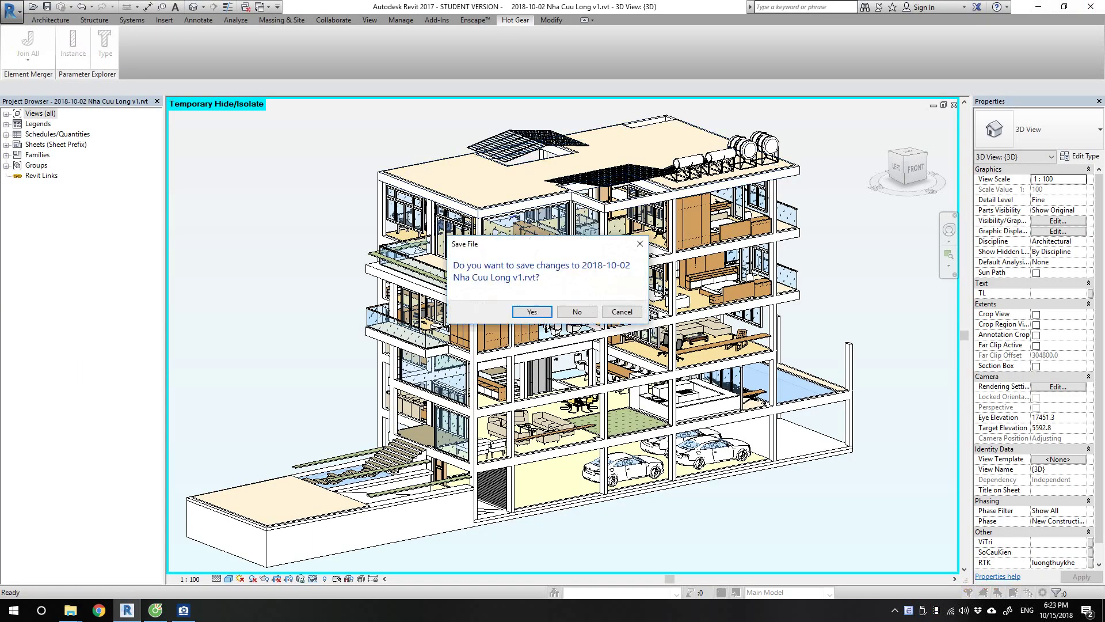
{"action": "left_click", "coordinate": [576, 310]}
Move Element Merger.bundle and Parameter Explorer.bundle into the KHONG DUNG folder.
{"action": "left_click", "coordinate": [403, 190]}
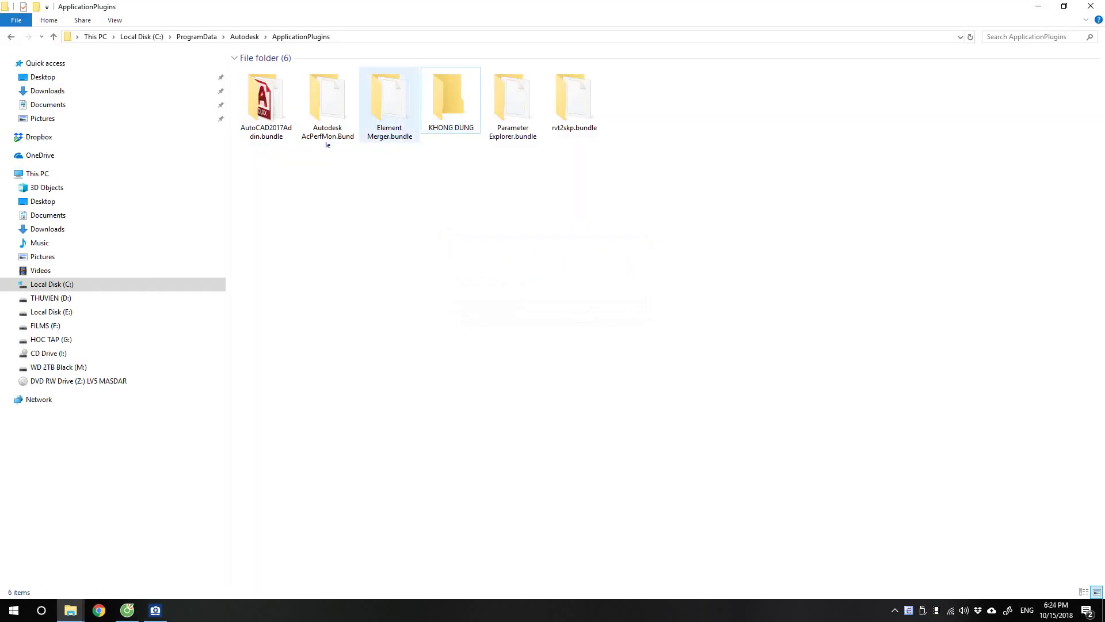
{"action": "left_click", "coordinate": [389, 101]}
{"action": "left_click", "coordinate": [512, 101], "text": "ctrl"}
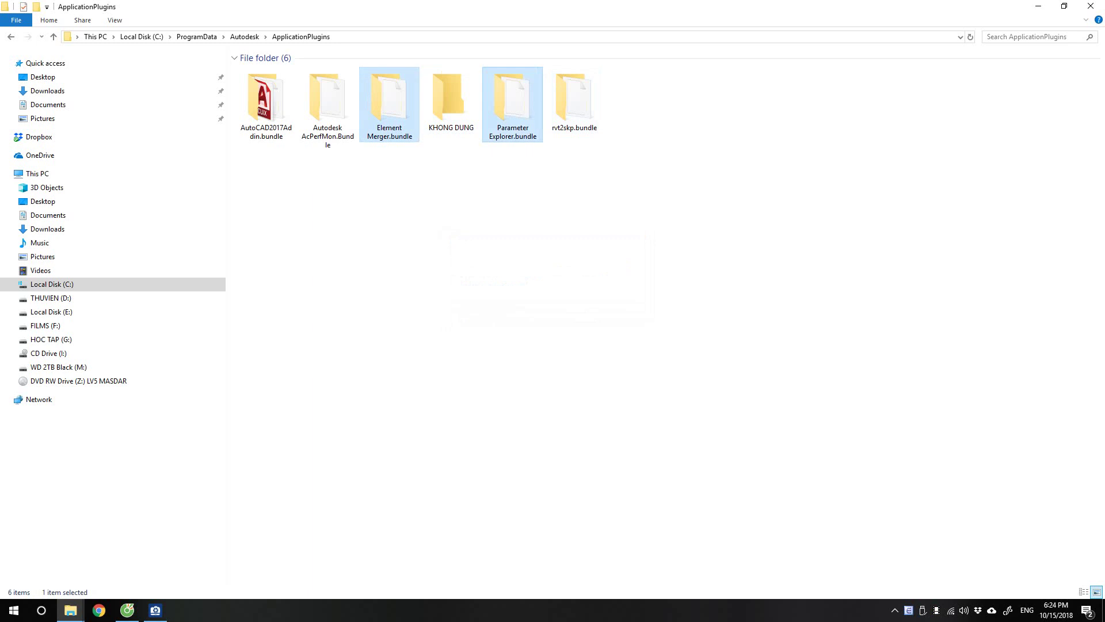
{"action": "left_click_drag", "start_coordinate": [512, 101], "coordinate": [464, 104]}
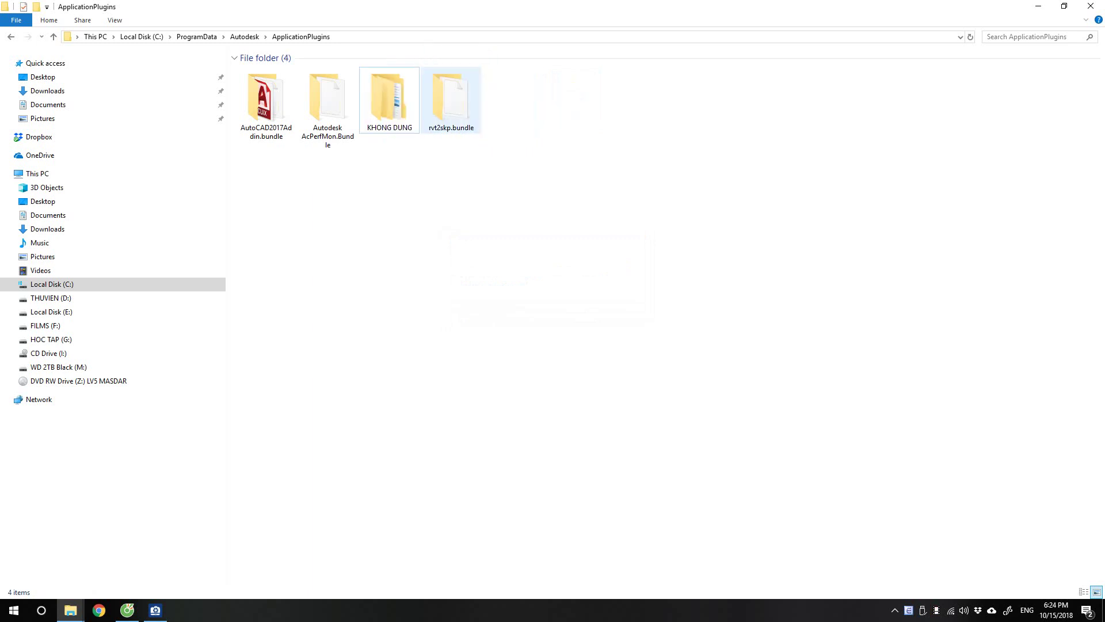
Check the moved bundles inside KHONG DUNG, then go back up to the Autodesk folder.
{"action": "double_click", "coordinate": [389, 101]}
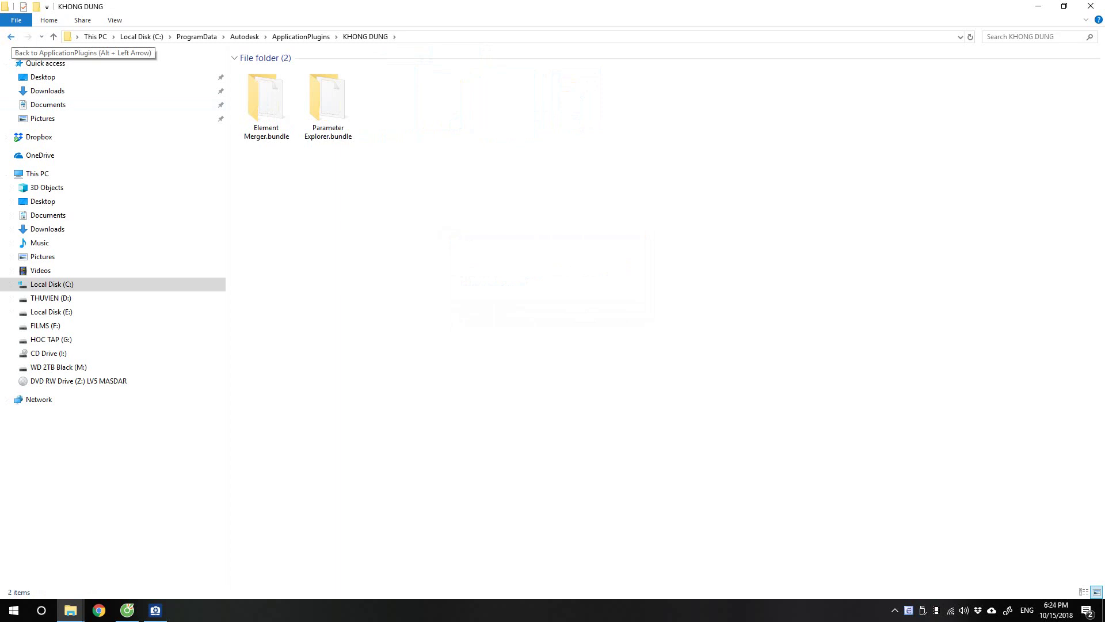
{"action": "left_click", "coordinate": [10, 37]}
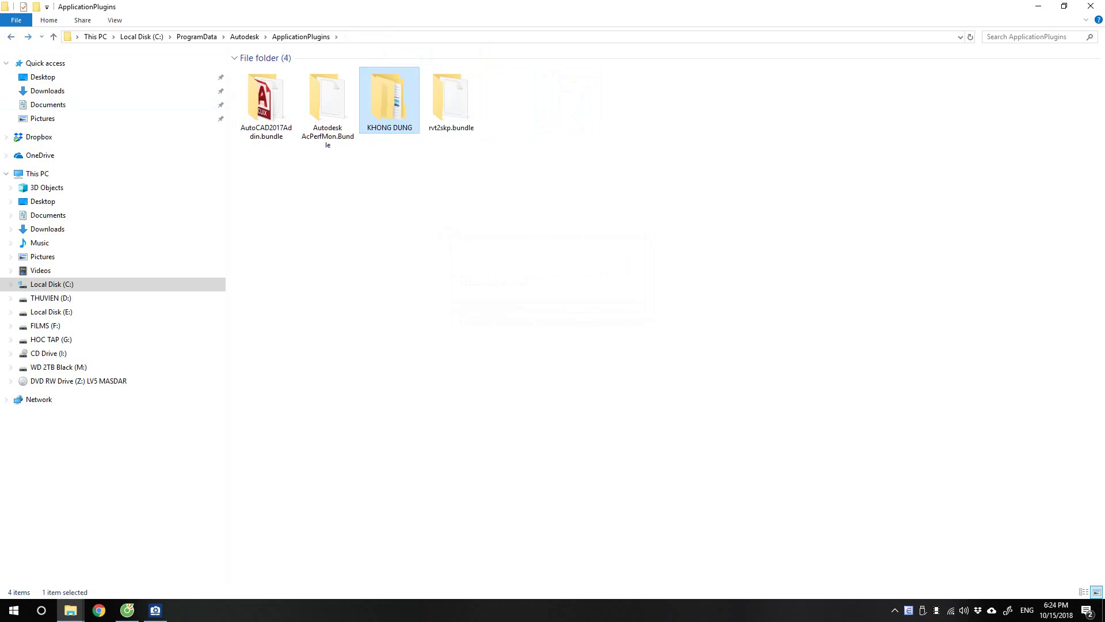
{"action": "key", "text": "BackSpace"}
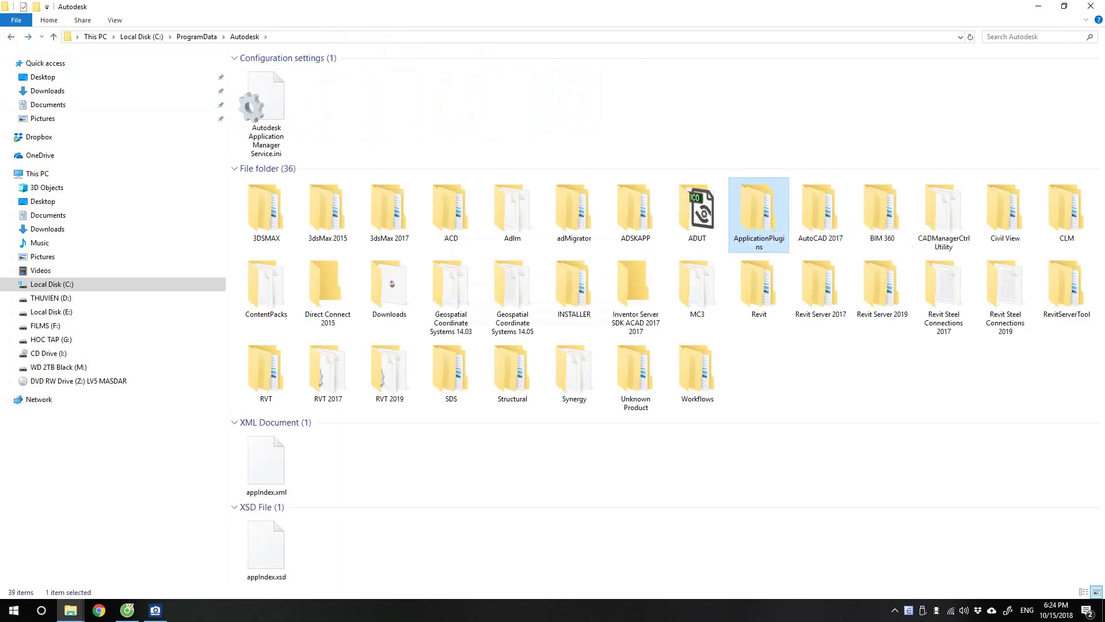
Allow the Users group Full control in ApplicationPlugins' Security permissions and close Properties.
{"action": "right_click", "coordinate": [737, 210]}
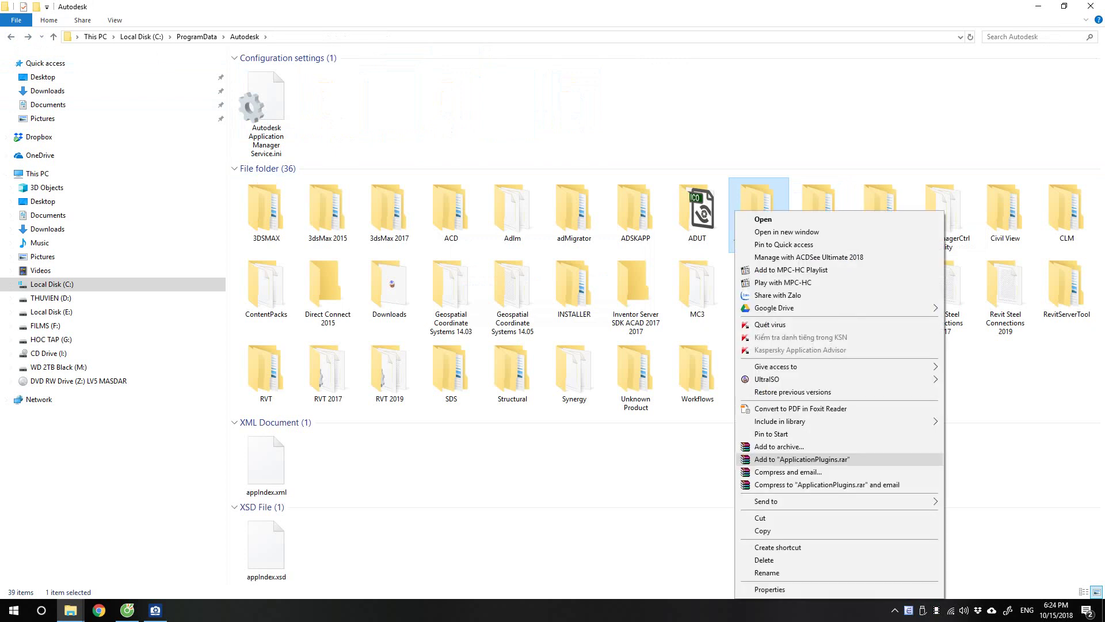
{"action": "left_click", "coordinate": [772, 589]}
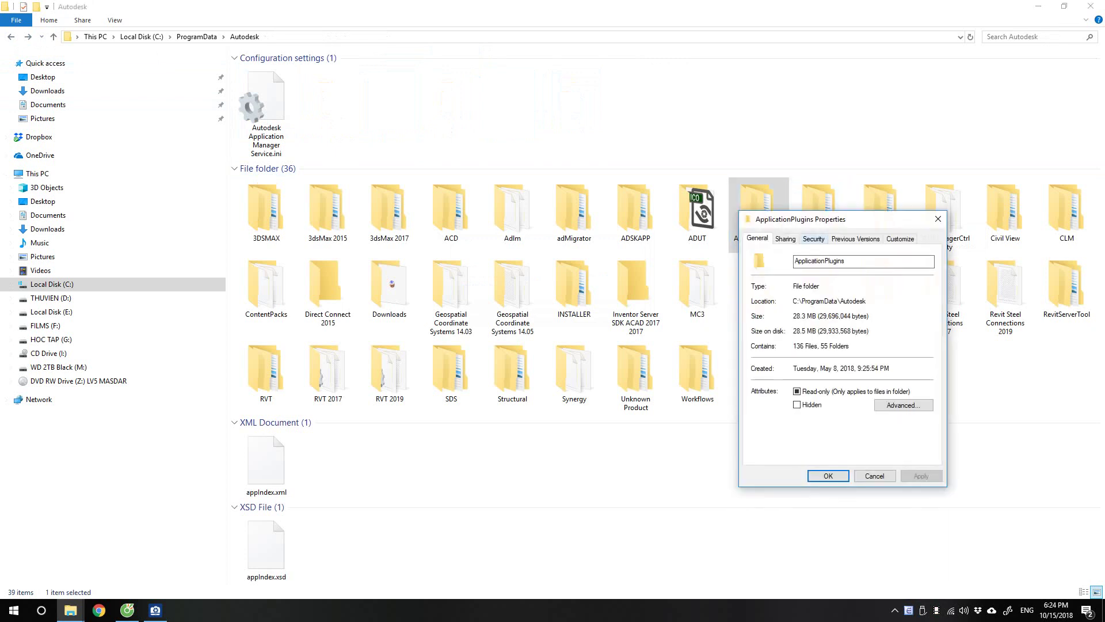
{"action": "left_click", "coordinate": [813, 238]}
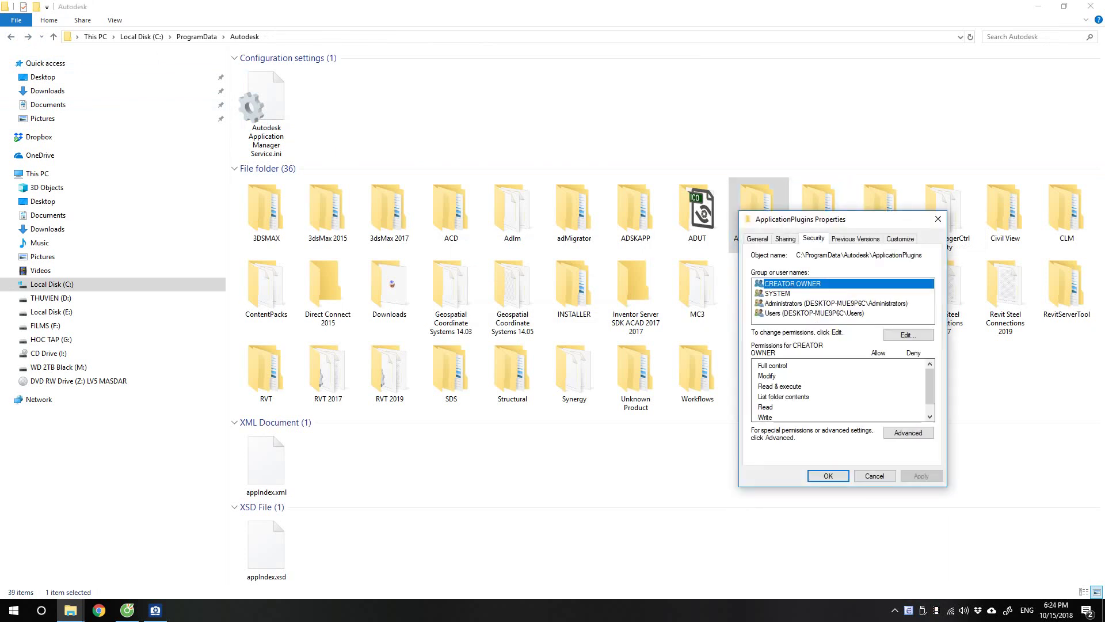
{"action": "left_click", "coordinate": [909, 335]}
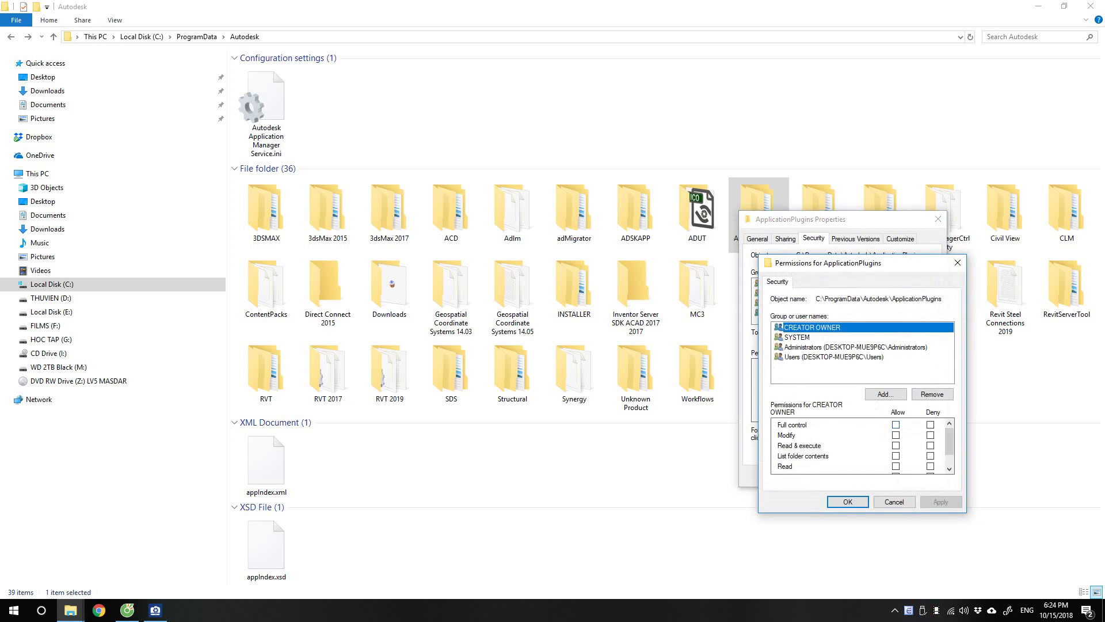
{"action": "key", "text": "Down"}
{"action": "key", "text": "Down"}
{"action": "key", "text": "Down"}
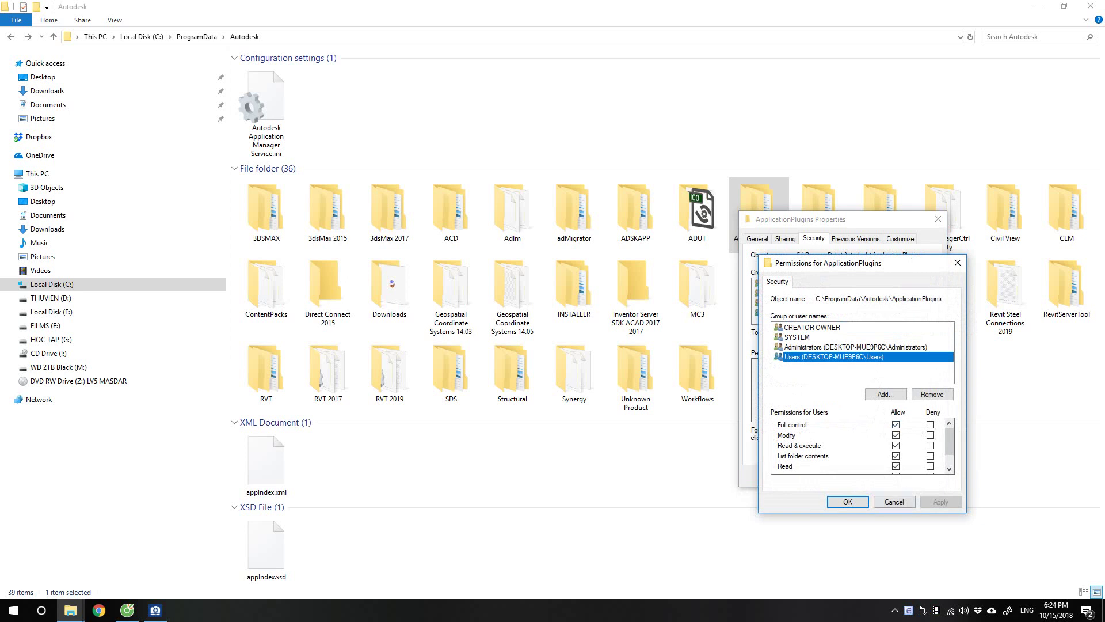
{"action": "key", "text": "Return"}
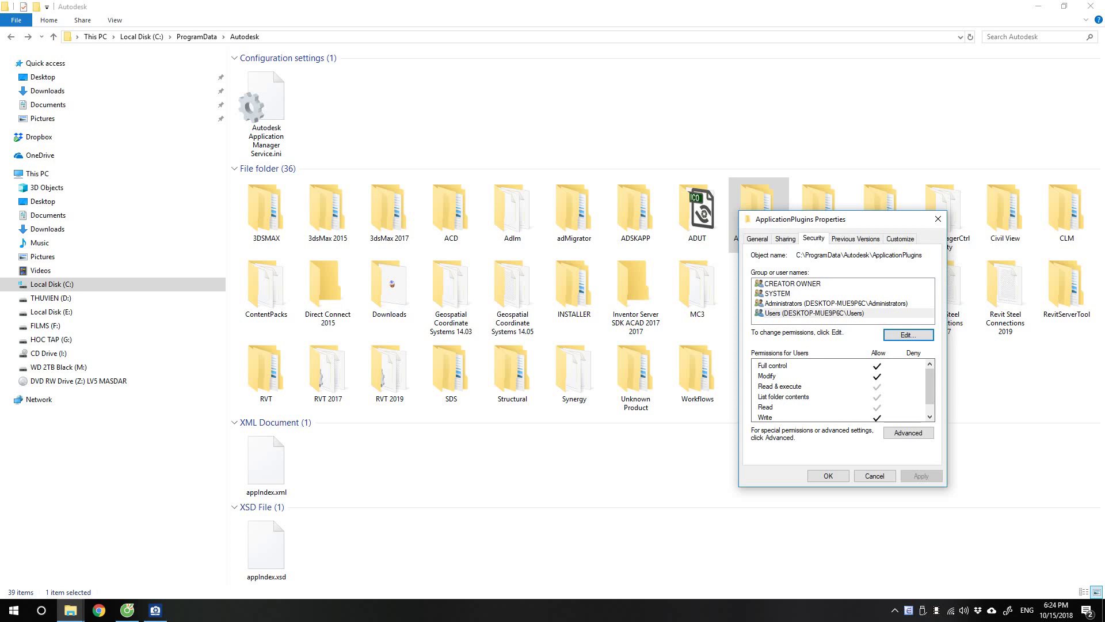
{"action": "left_click", "coordinate": [828, 475]}
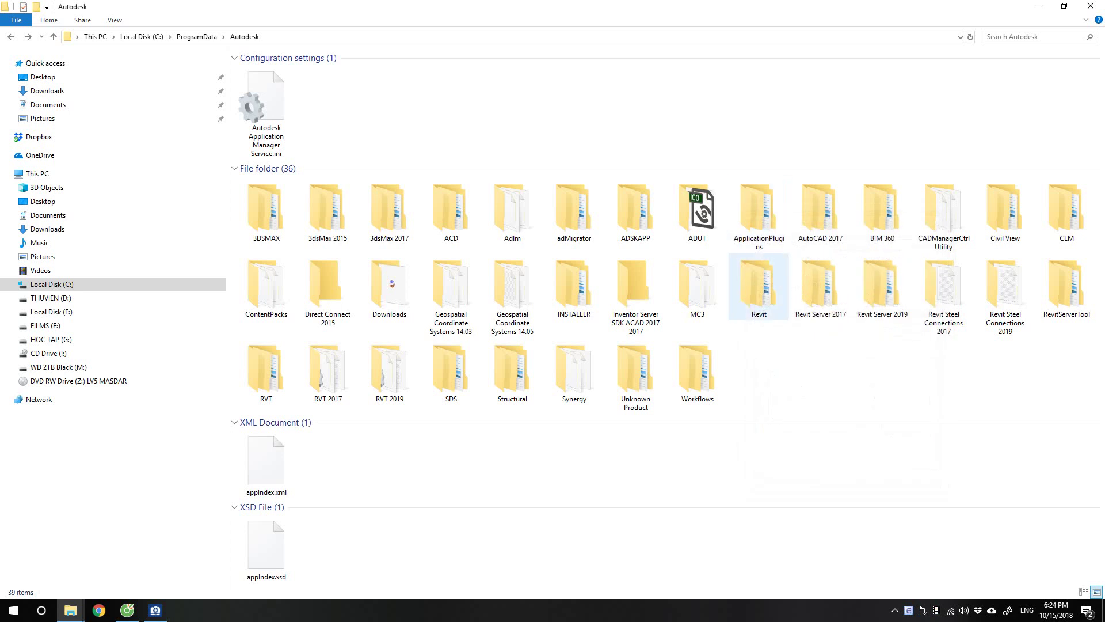
Open Revit > Addins and select the 2017 add-ins folder.
{"action": "left_click", "coordinate": [759, 285]}
{"action": "key", "text": "Return"}
{"action": "key", "text": "Right"}
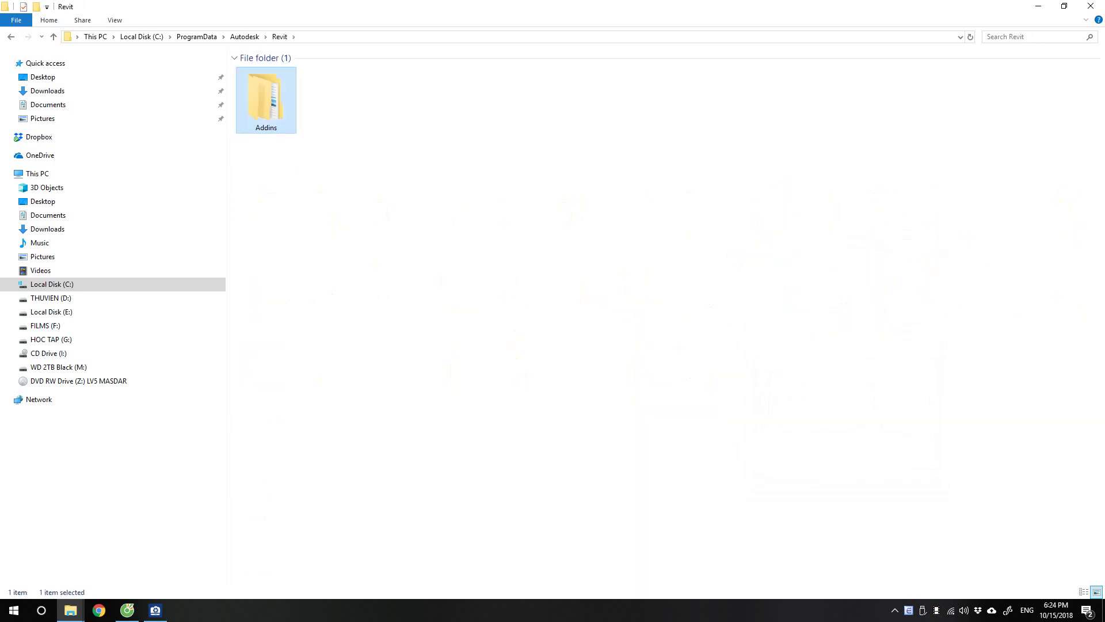
{"action": "key", "text": "Return"}
{"action": "key", "text": "Right"}
{"action": "key", "text": "Right"}
{"action": "key", "text": "Left"}
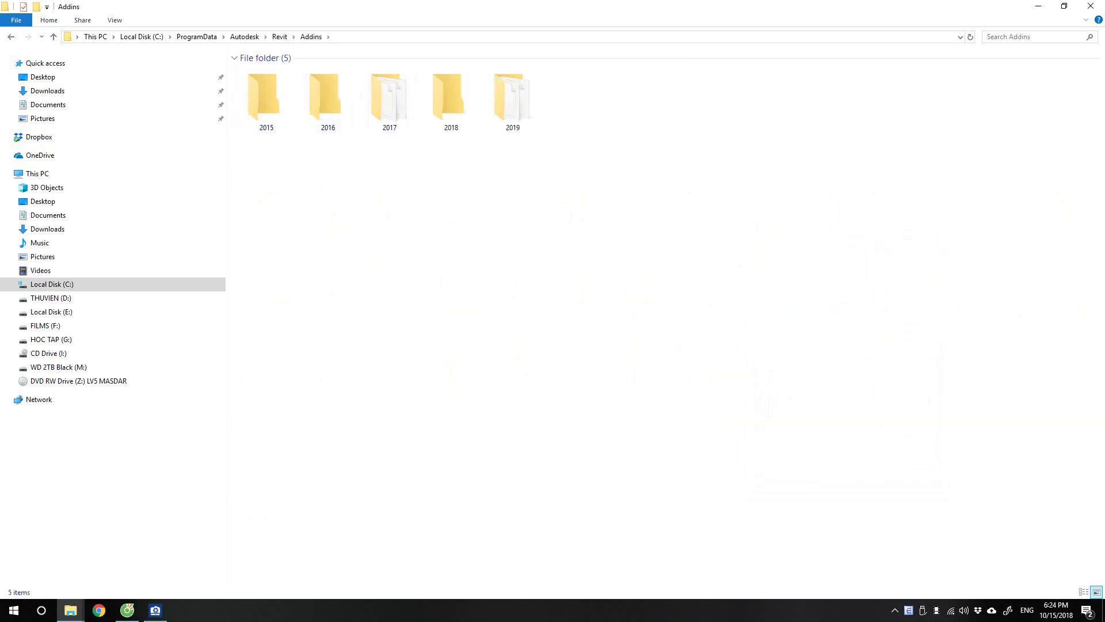
{"action": "key", "text": "Right"}
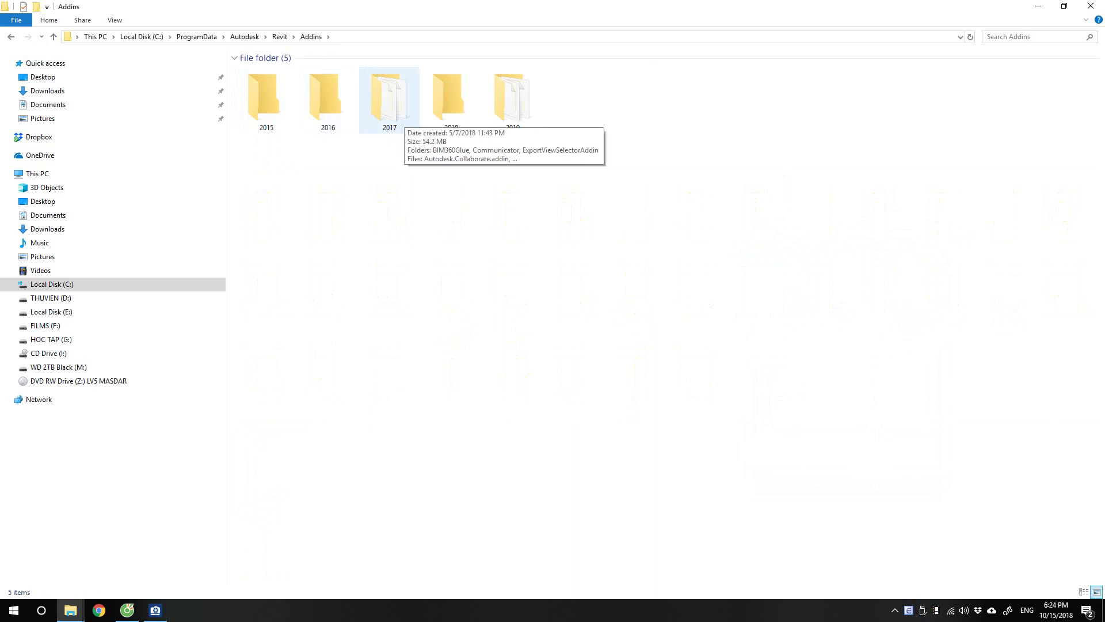
{"action": "left_click", "coordinate": [403, 112]}
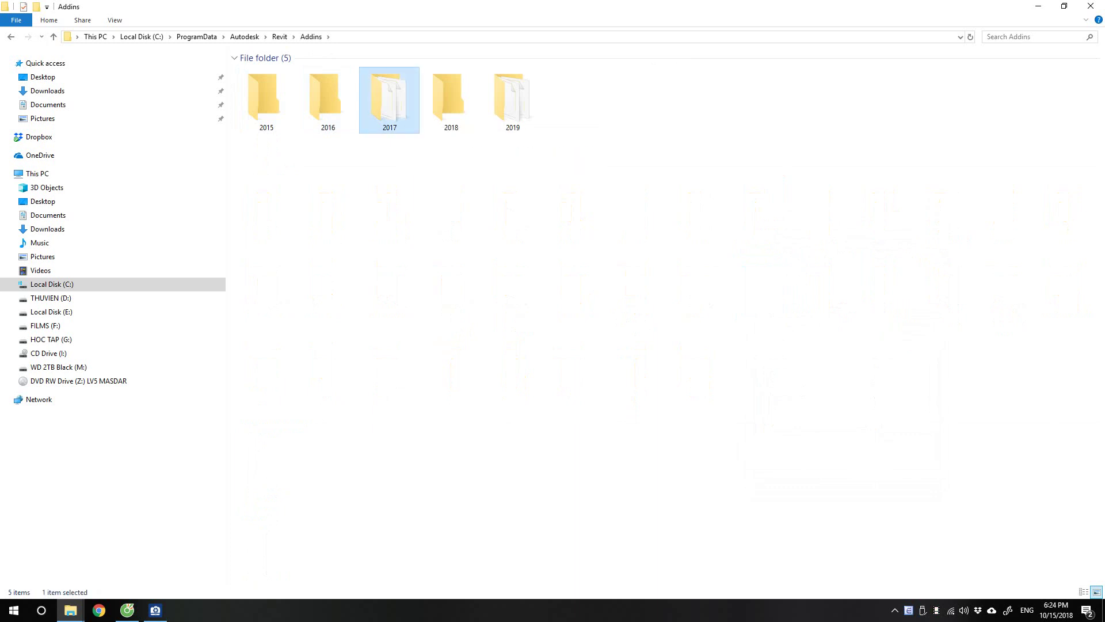
Go back up to Autodesk and reopen Revit > Addins > 2017, showing its six add-in files.
{"action": "key", "text": "BackSpace"}
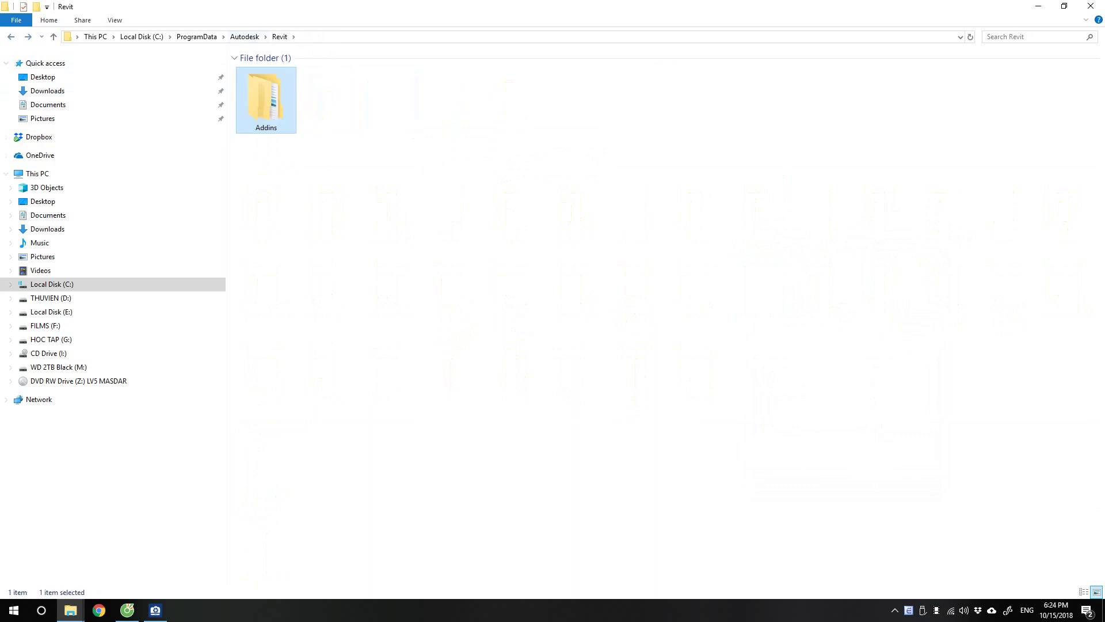
{"action": "key", "text": "BackSpace"}
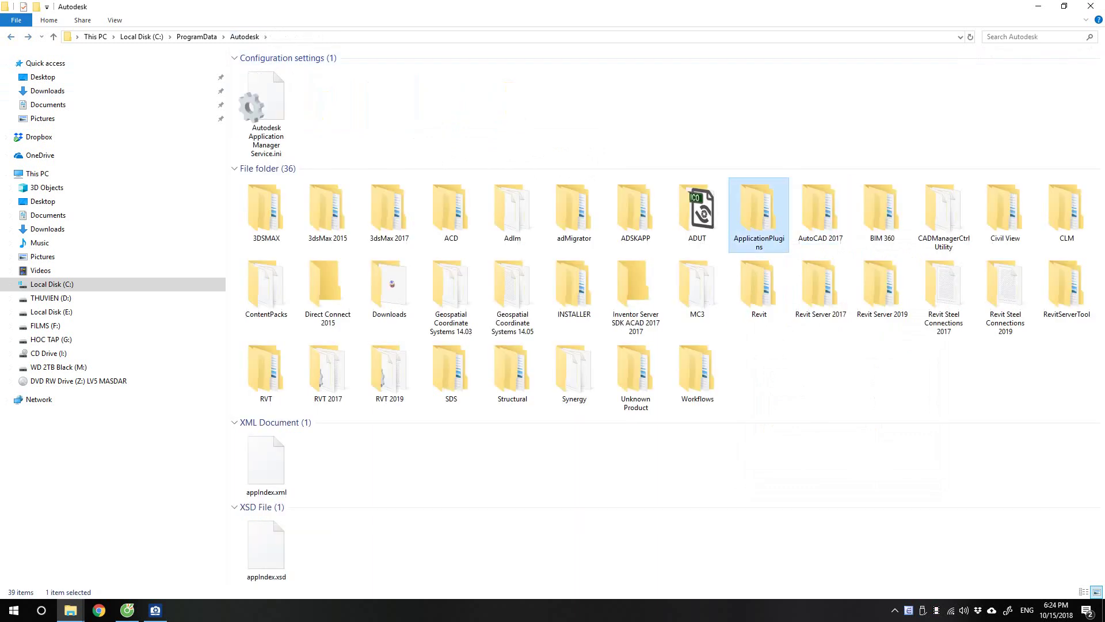
{"action": "key", "text": "Down"}
{"action": "key", "text": "Return"}
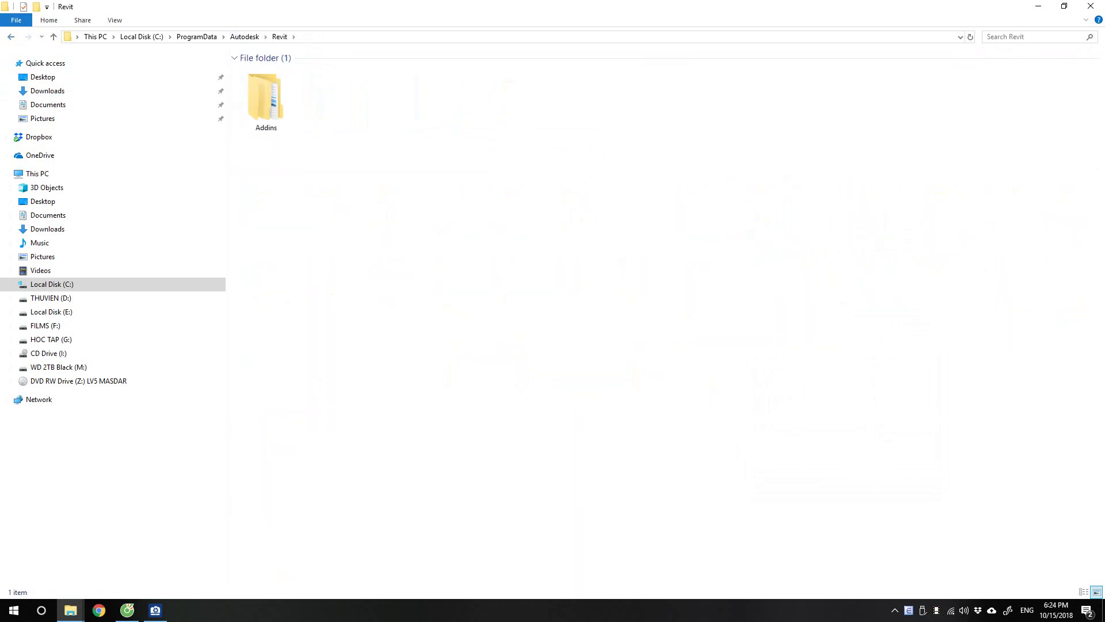
{"action": "key", "text": "Return"}
{"action": "key", "text": "Right"}
{"action": "key", "text": "Right"}
{"action": "key", "text": "Right"}
{"action": "key", "text": "Left"}
{"action": "key", "text": "Return"}
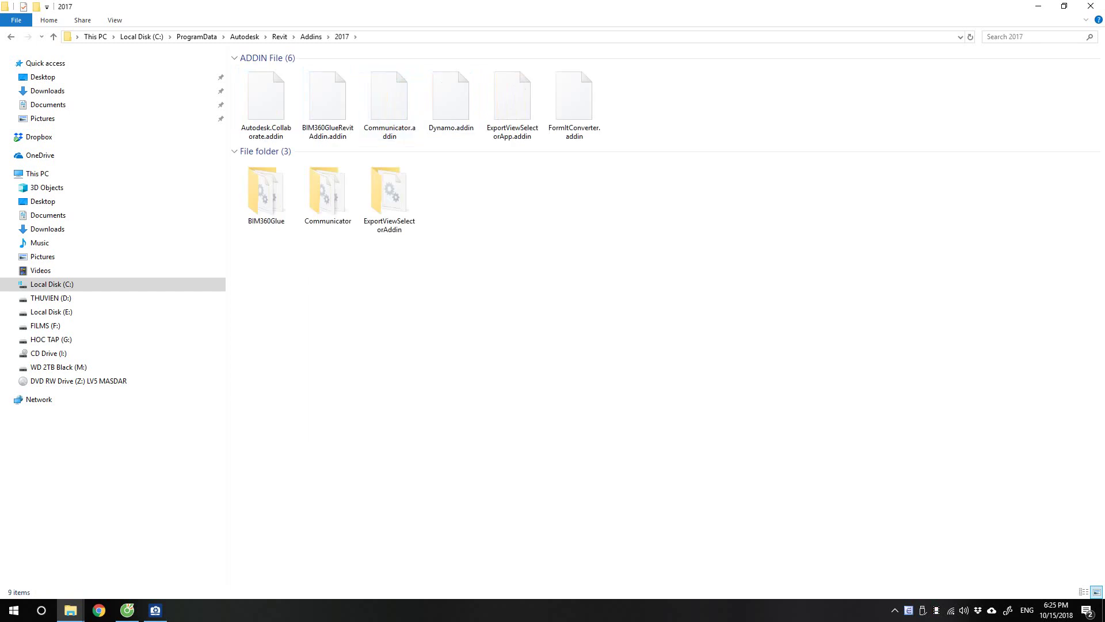
Cancel the folder's context menu and switch to the k2.png Control Panel screenshot.
{"action": "right_click", "coordinate": [488, 214]}
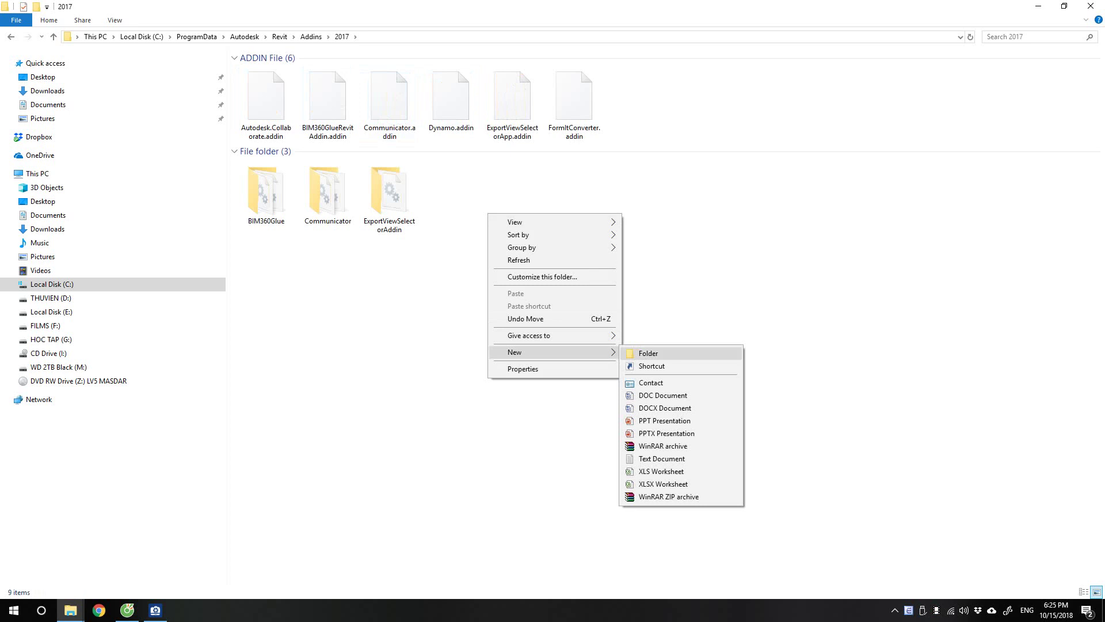
{"action": "key", "text": "Escape"}
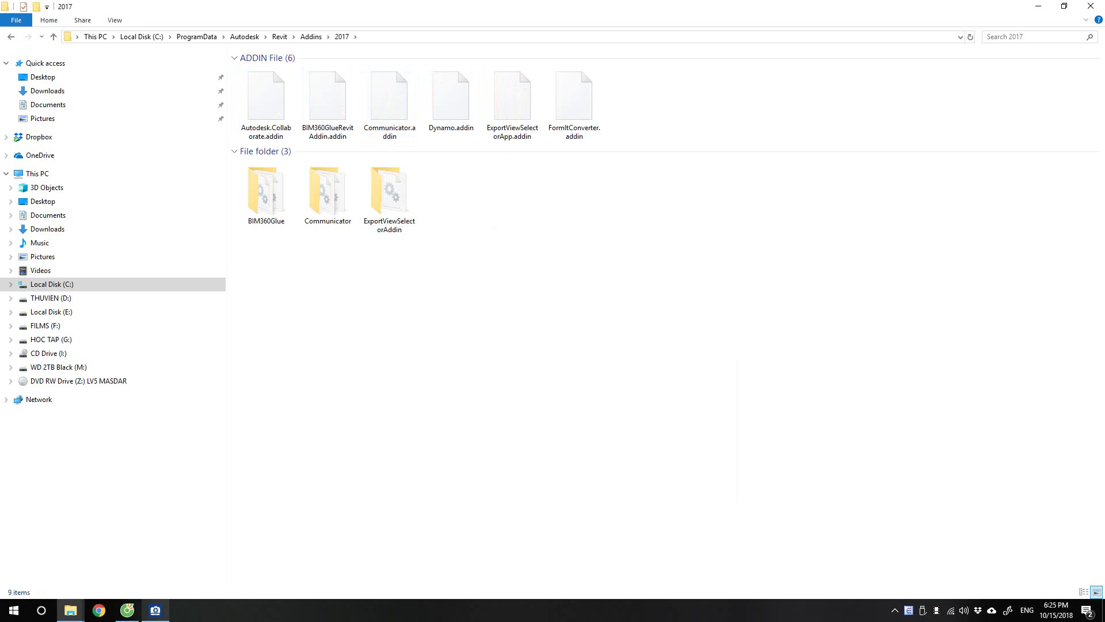
{"action": "left_click", "coordinate": [155, 610]}
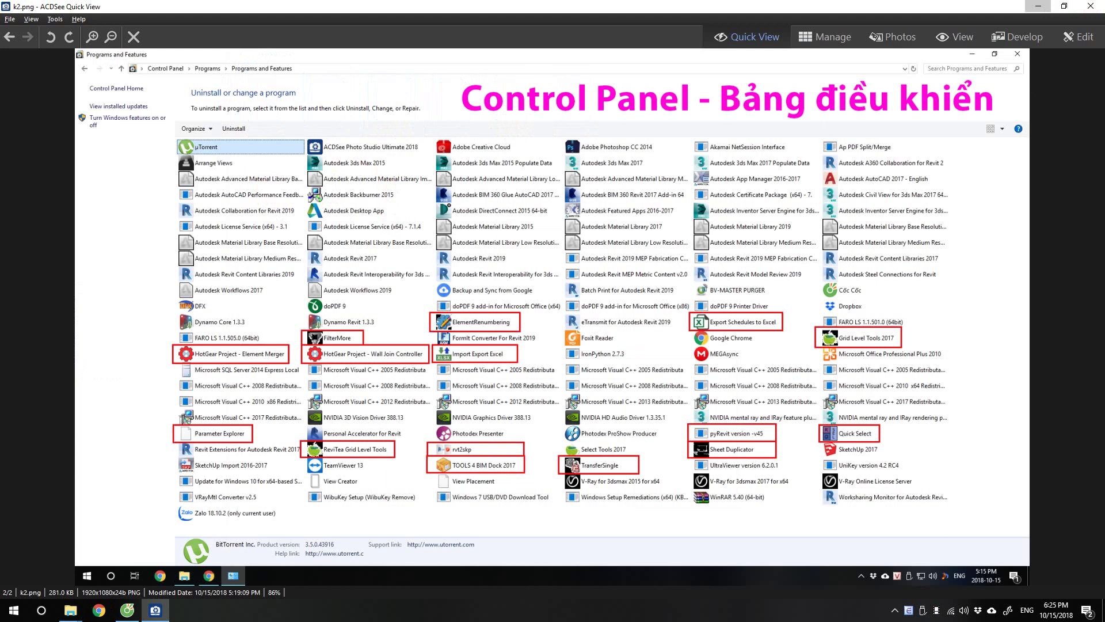
Minimize the k2.png screenshot so Explorer's Revit Addins\2017 folder shows again.
{"action": "left_click", "coordinate": [1038, 6]}
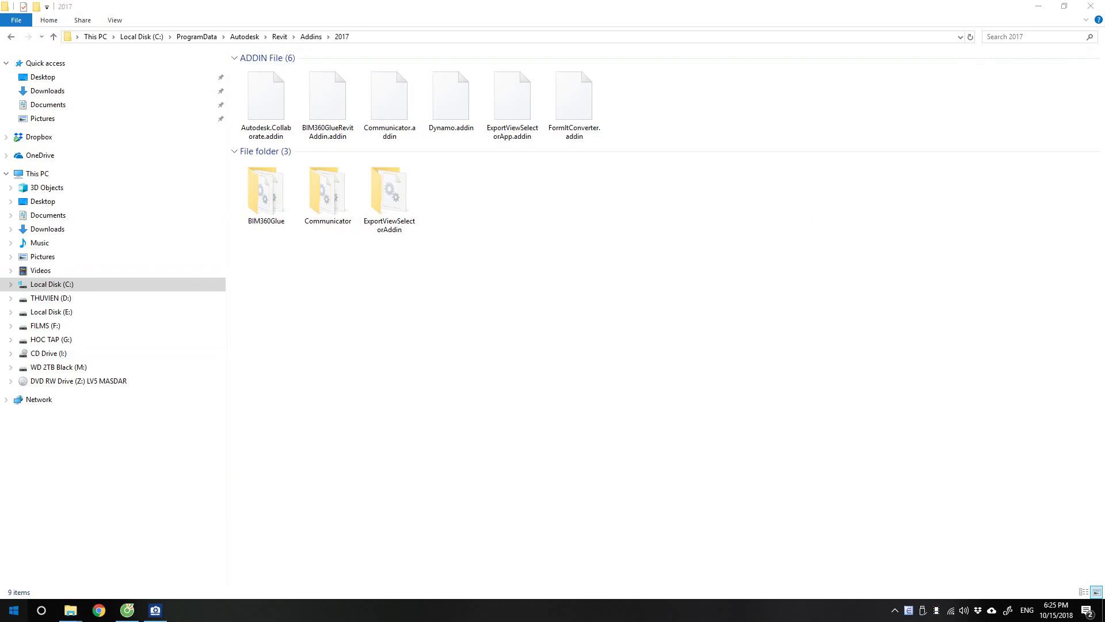
Launch Revit 2017 from the Start menu search for "revit".
{"action": "left_click", "coordinate": [14, 610]}
{"action": "type", "text": "re"}
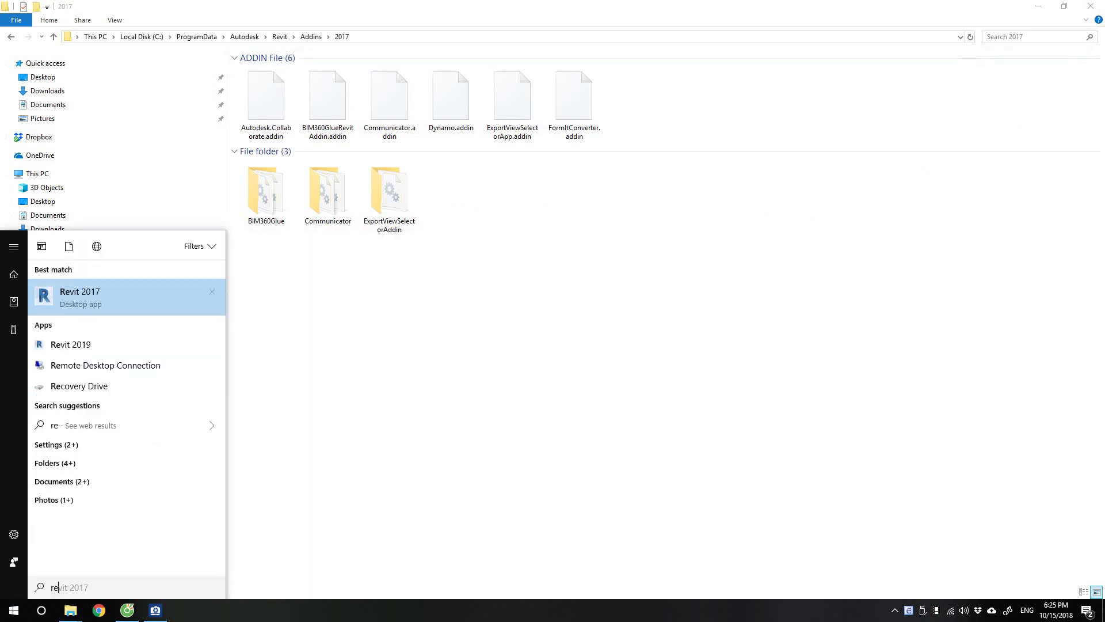
{"action": "key", "text": "Return"}
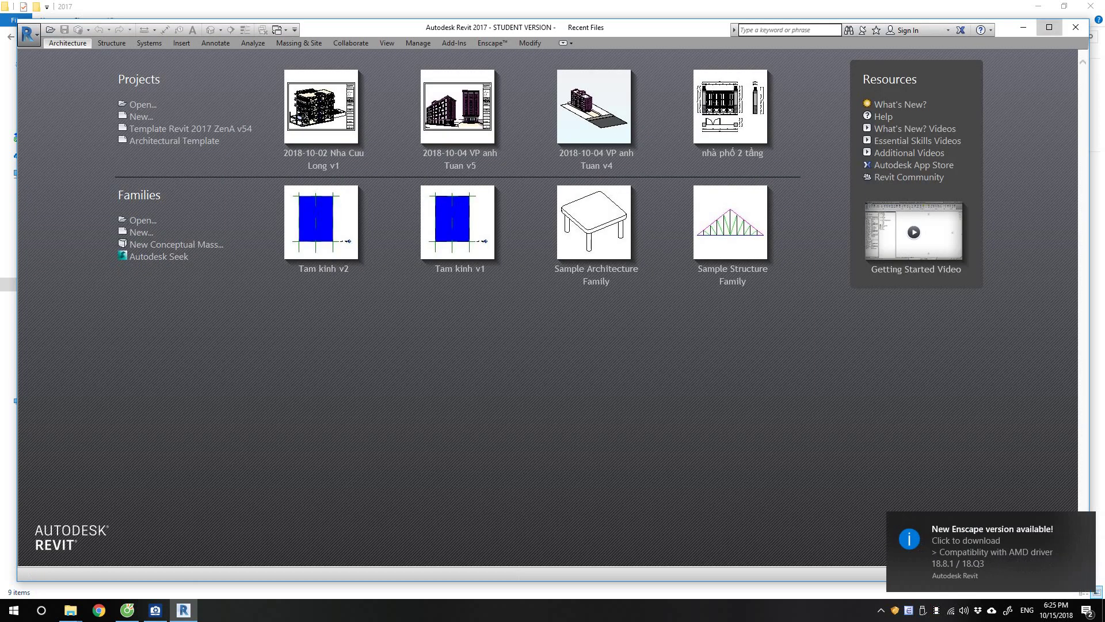
Maximize Revit and create a new project from the Architectural Template.
{"action": "left_click", "coordinate": [1049, 27]}
{"action": "key", "text": "ctrl+n"}
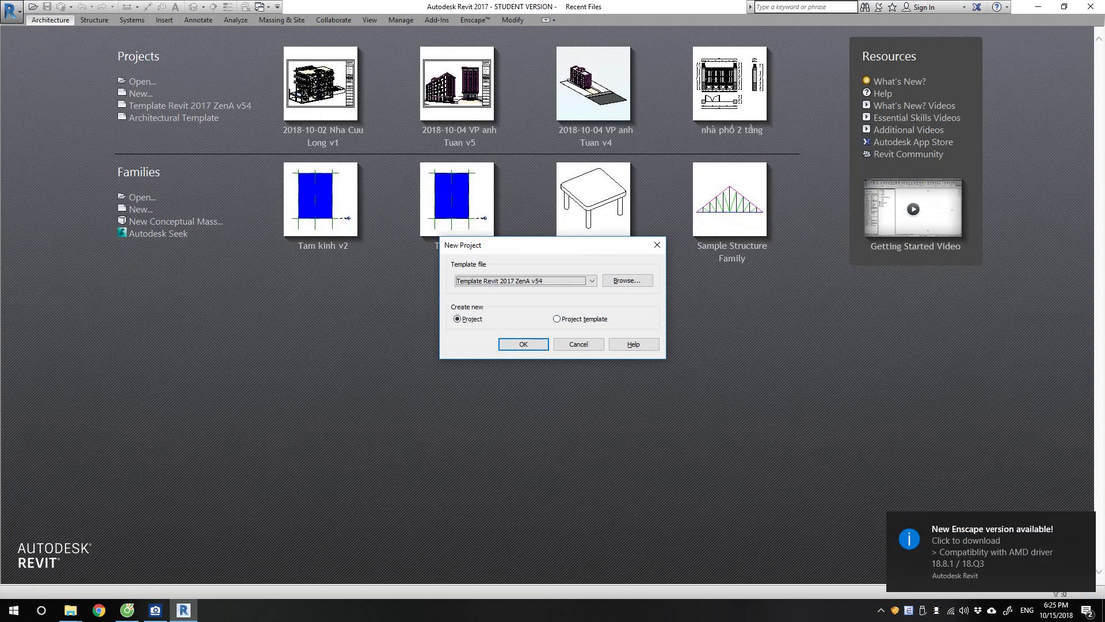
{"action": "key", "text": "Down"}
{"action": "key", "text": "Return"}
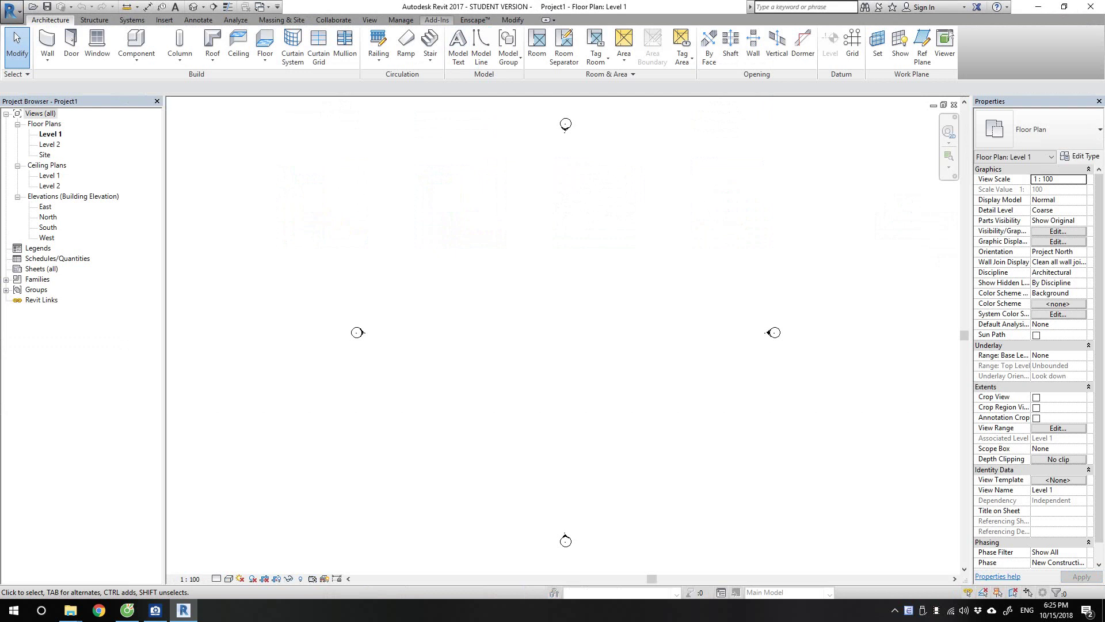
Check the Manage, Add-Ins and Enscape tabs, then return to the Addins 2017 folder.
{"action": "left_click", "coordinate": [401, 20]}
{"action": "left_click", "coordinate": [437, 19]}
{"action": "left_click", "coordinate": [475, 20]}
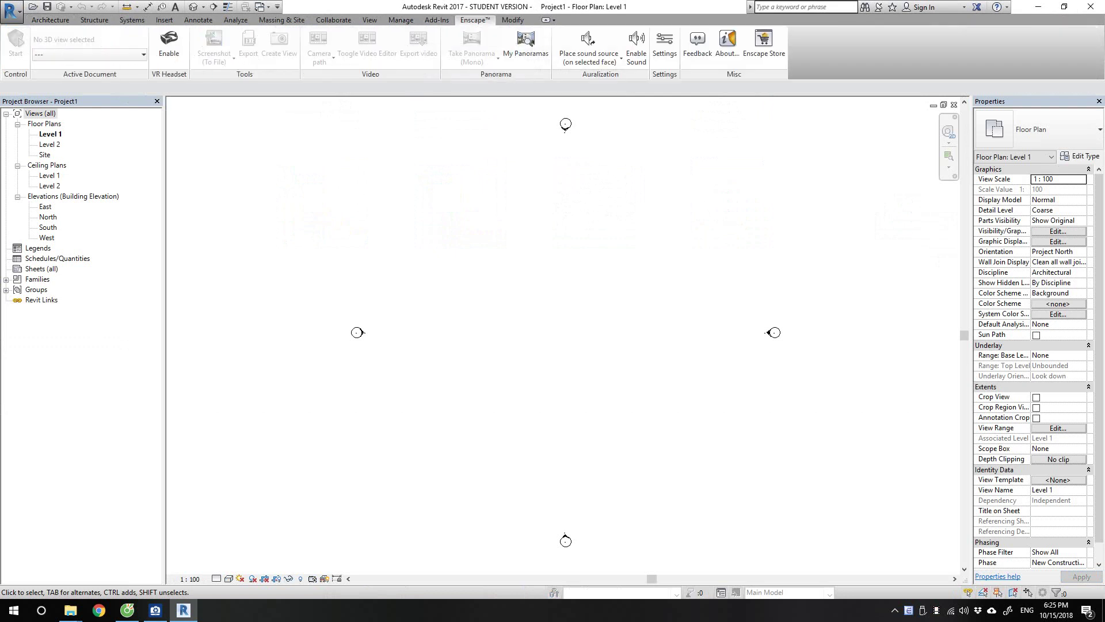
{"action": "left_click", "coordinate": [61, 555]}
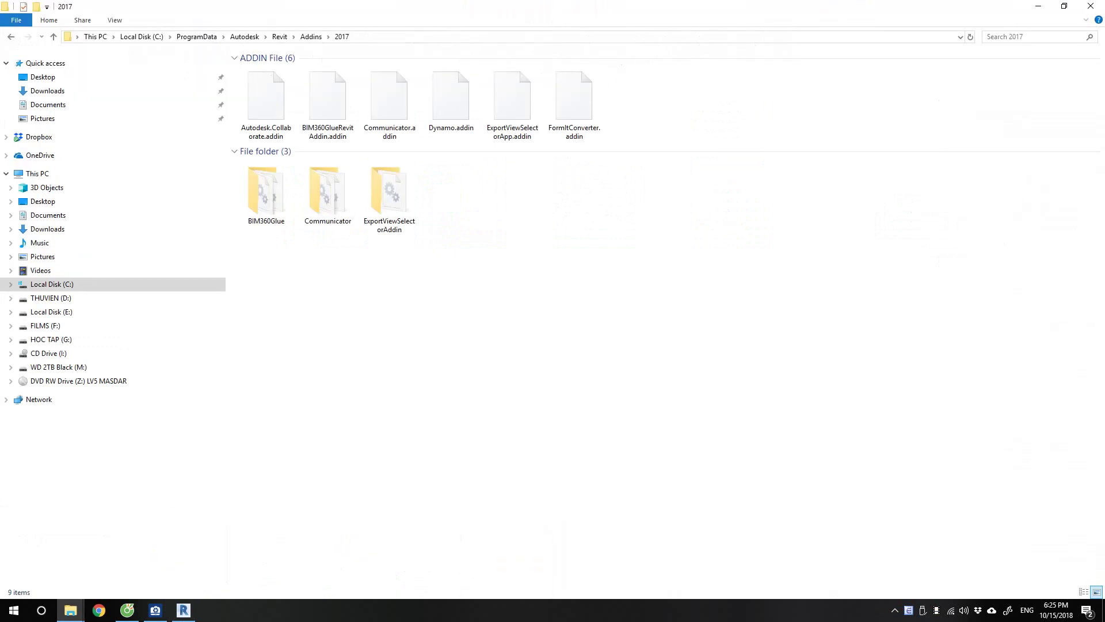